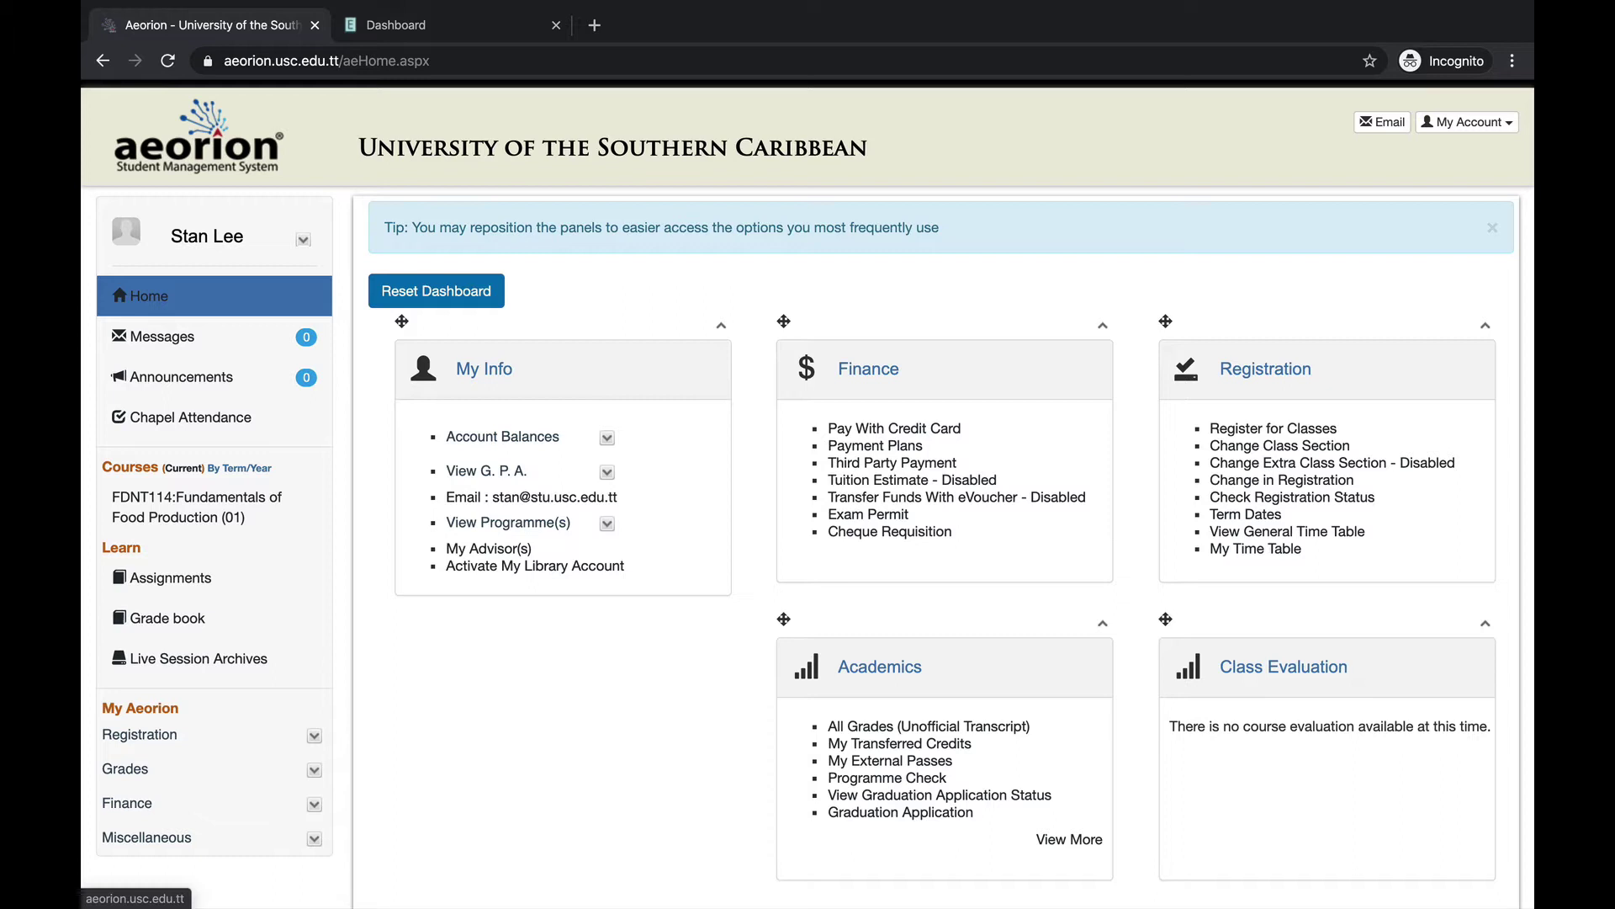
Open the FDNT114 course page in Aeorion, with its eLearn link and enrolment key
left_click(417, 25)
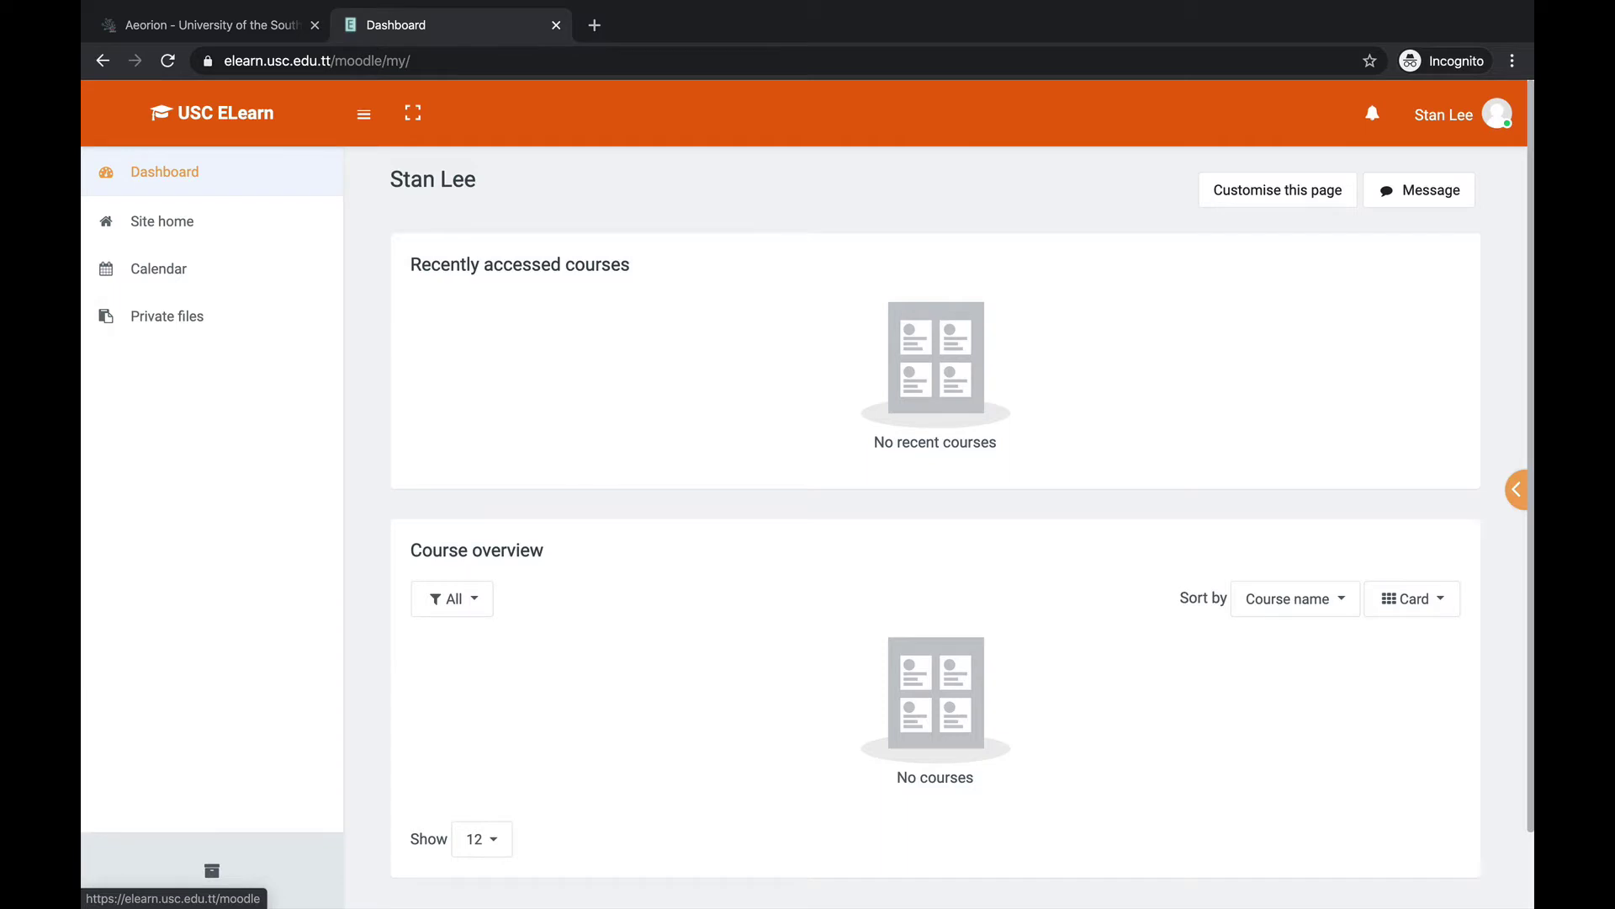
key("ctrl+shift+Tab")
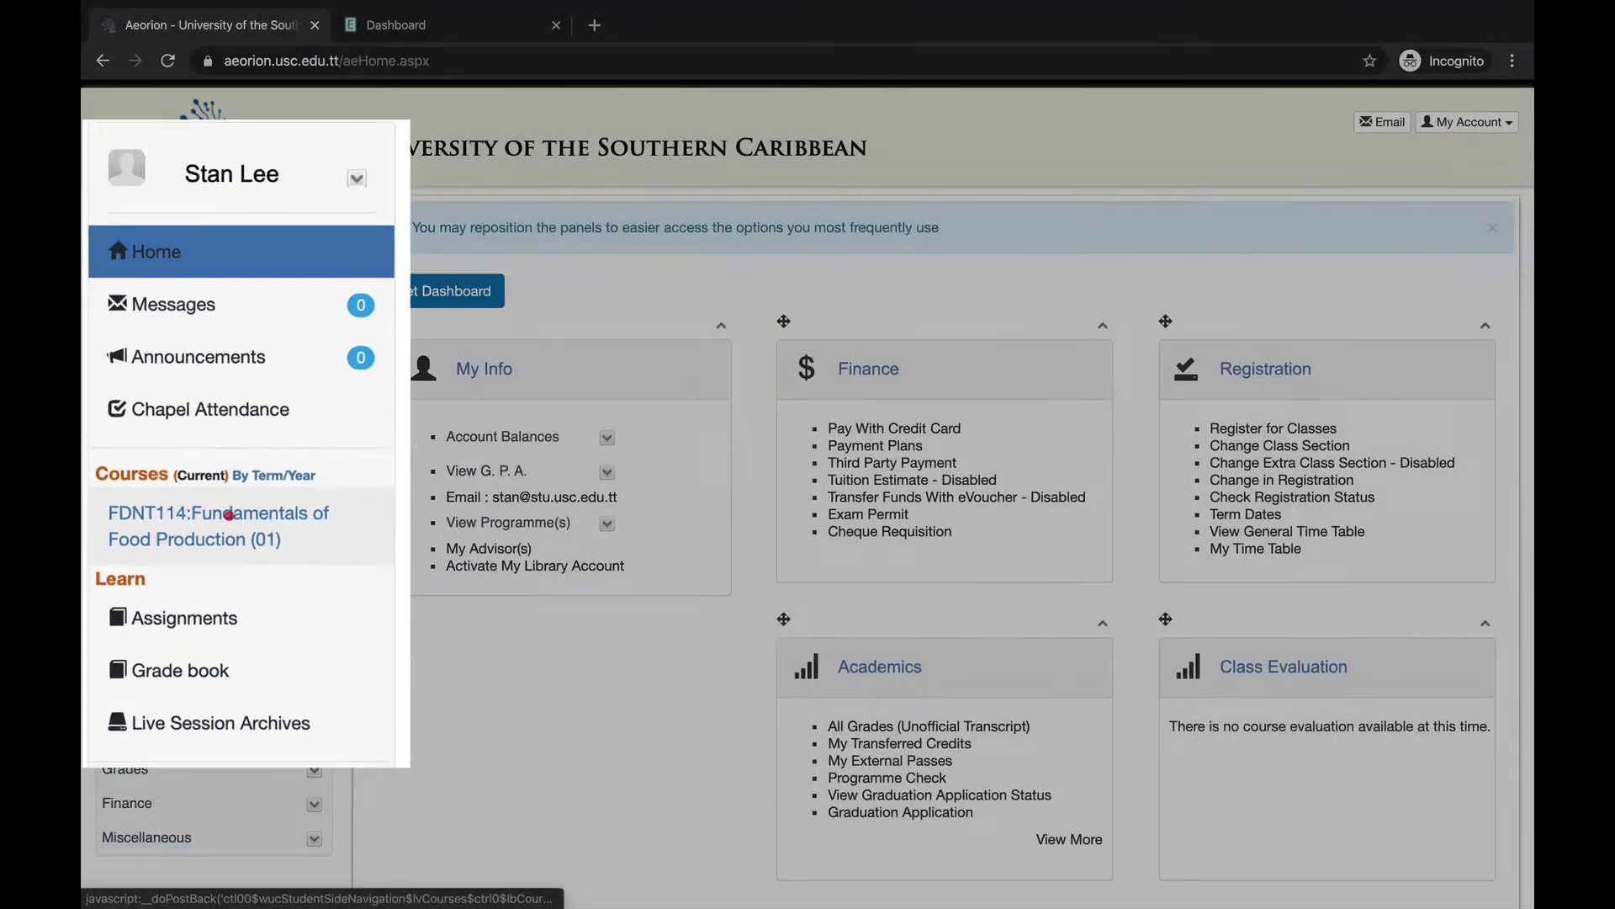
left_click(205, 502)
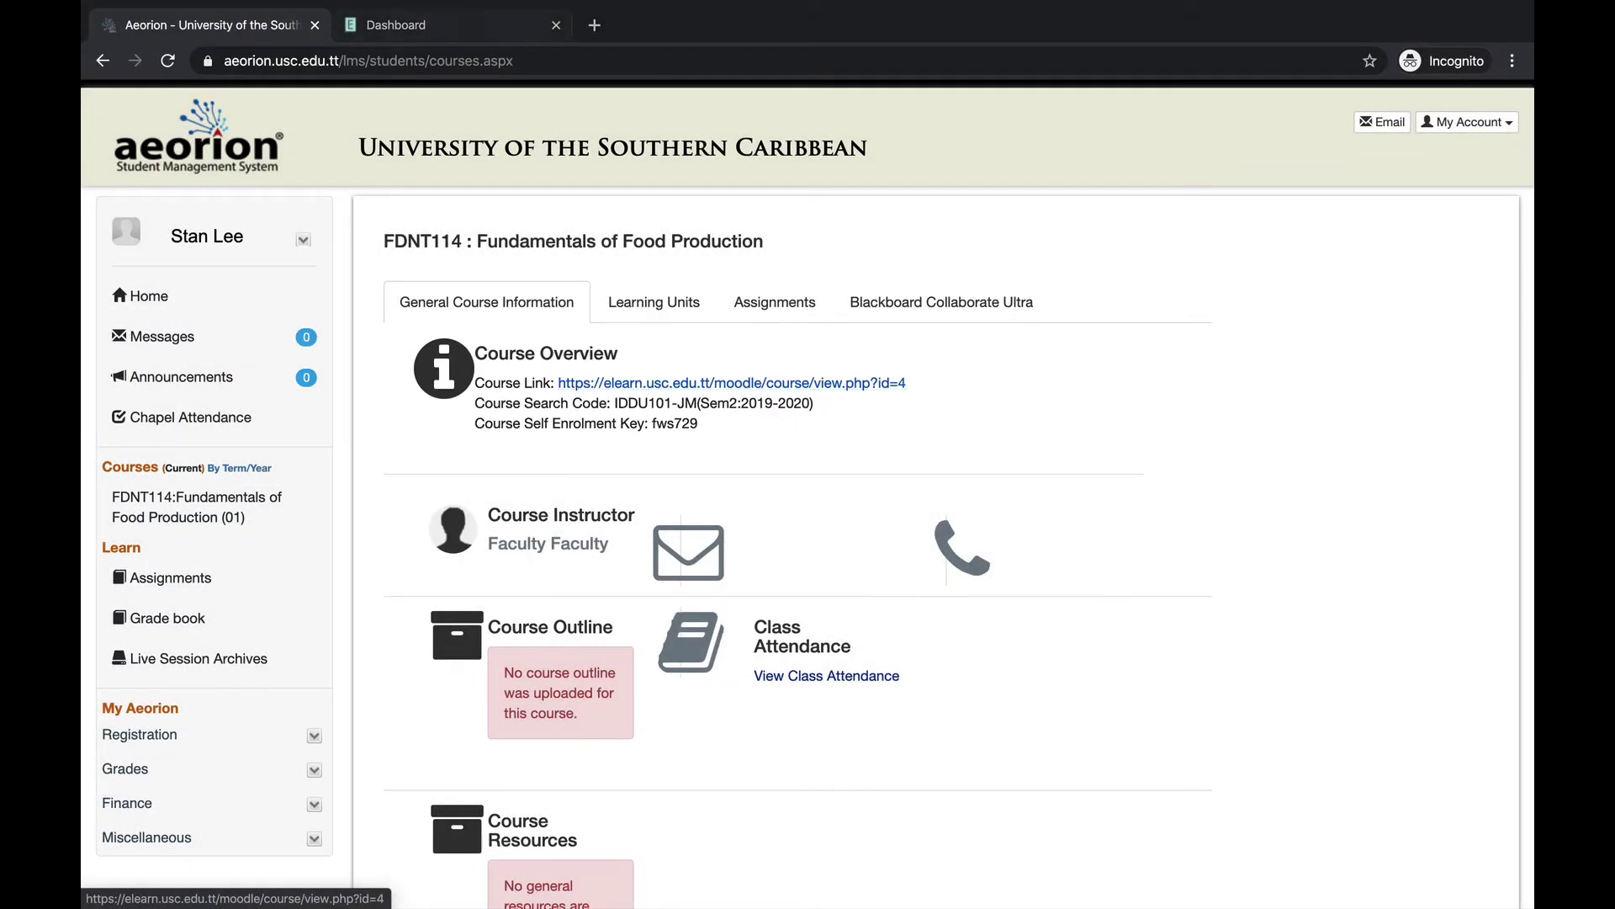
left_click(424, 26)
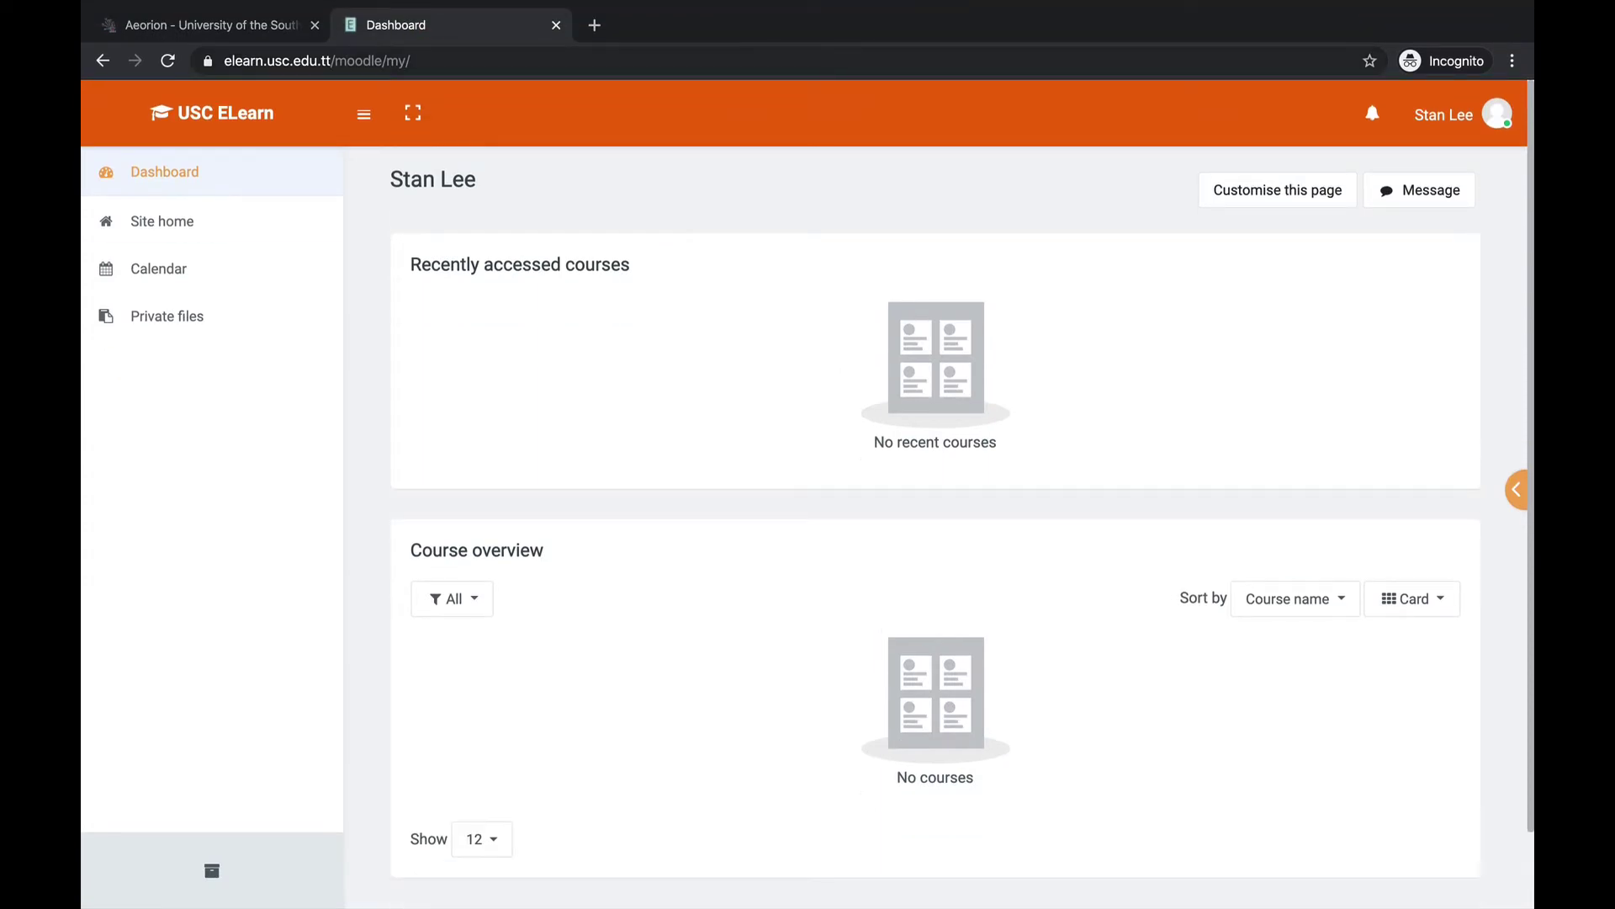
key("ctrl+shift+Tab")
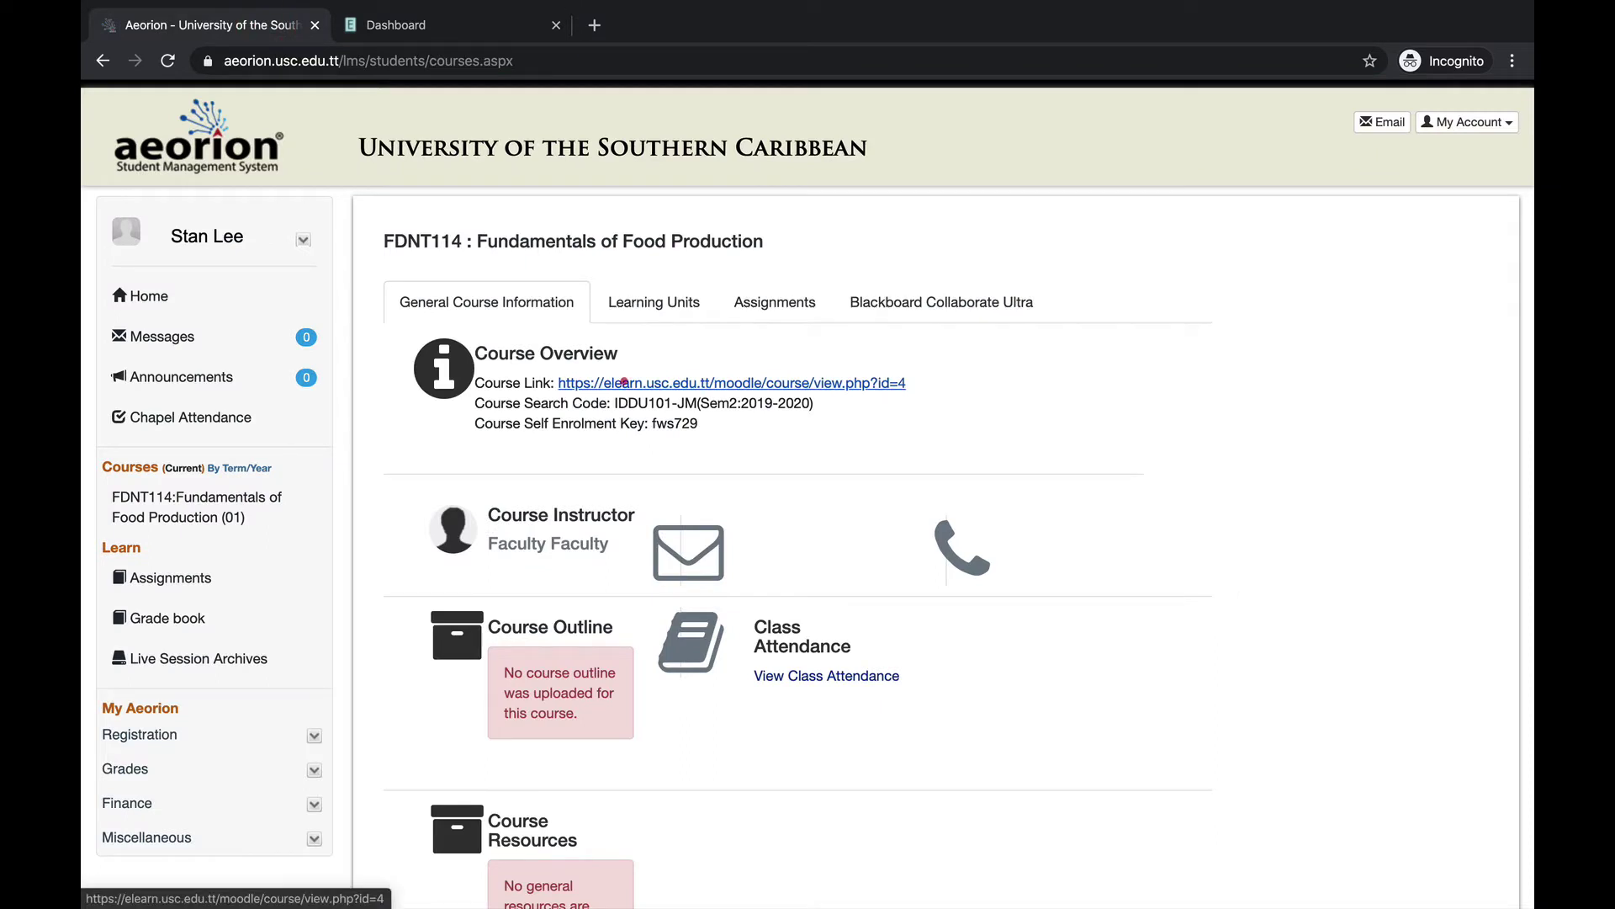
Open the FDNT114 eLearn link in a new tab and copy the link text from Aeorion
left_click(625, 382)
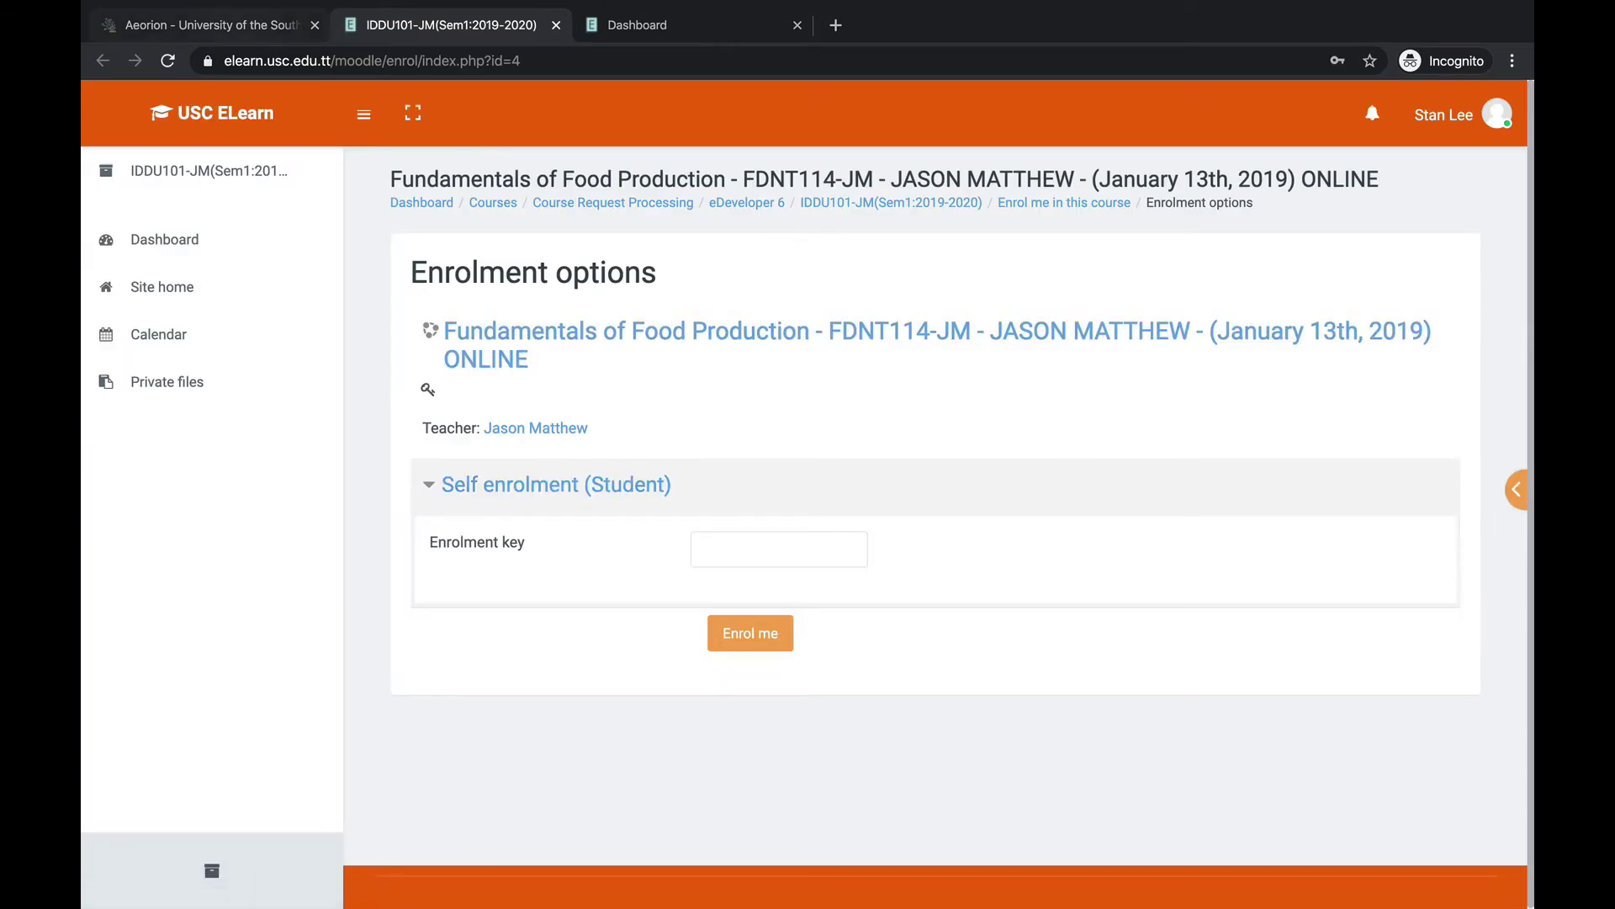
left_click(252, 21)
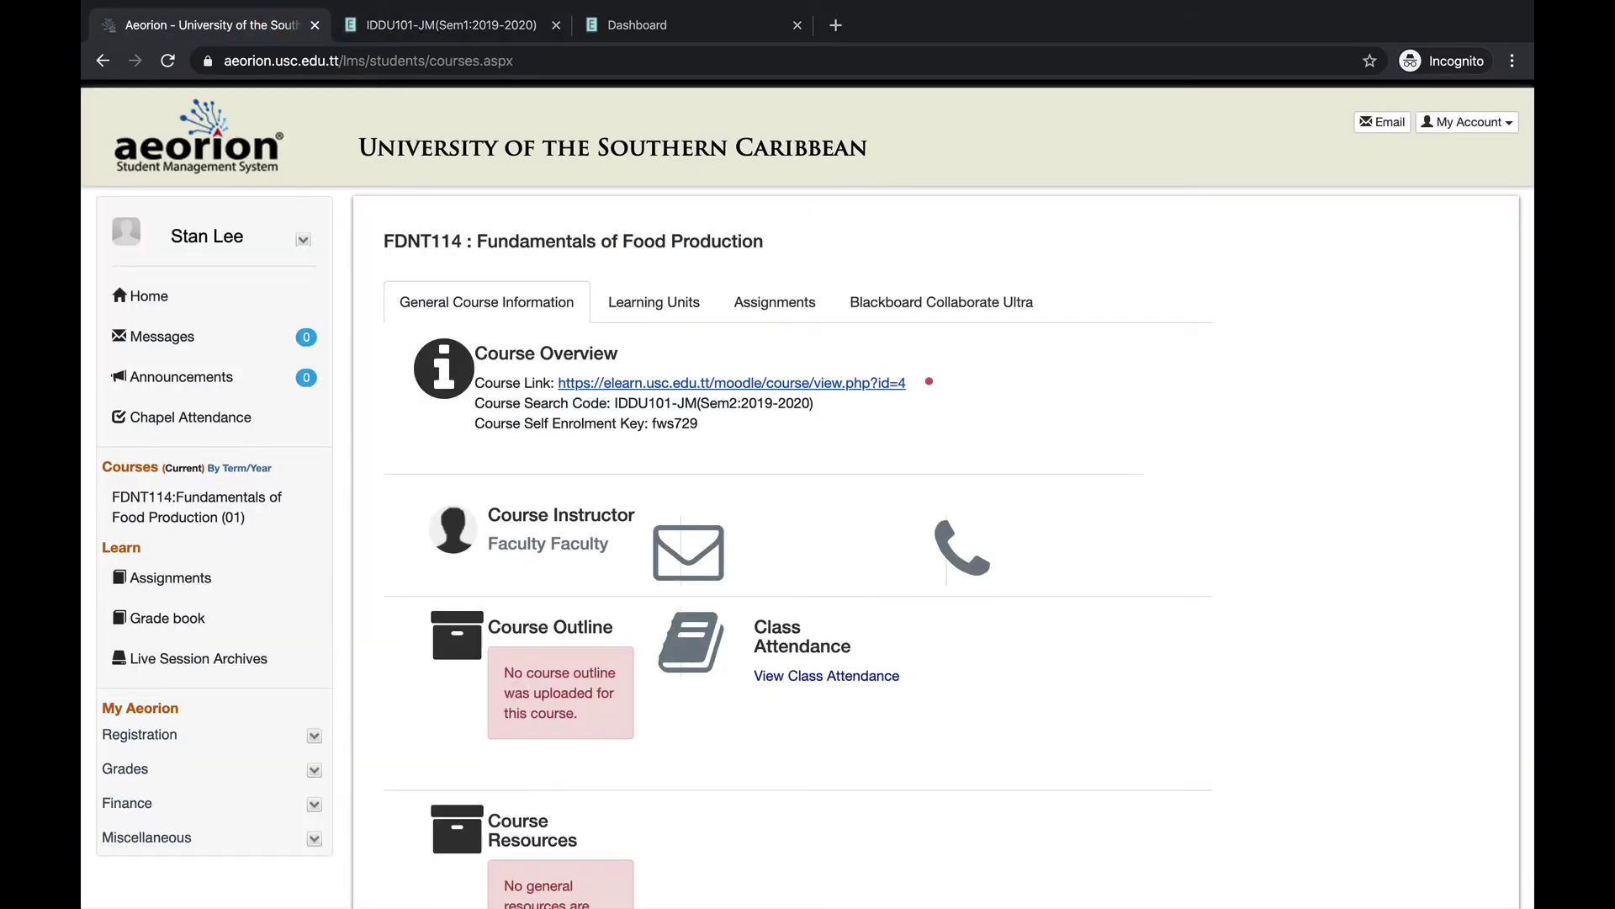
left_click_drag(925, 381, 610, 403)
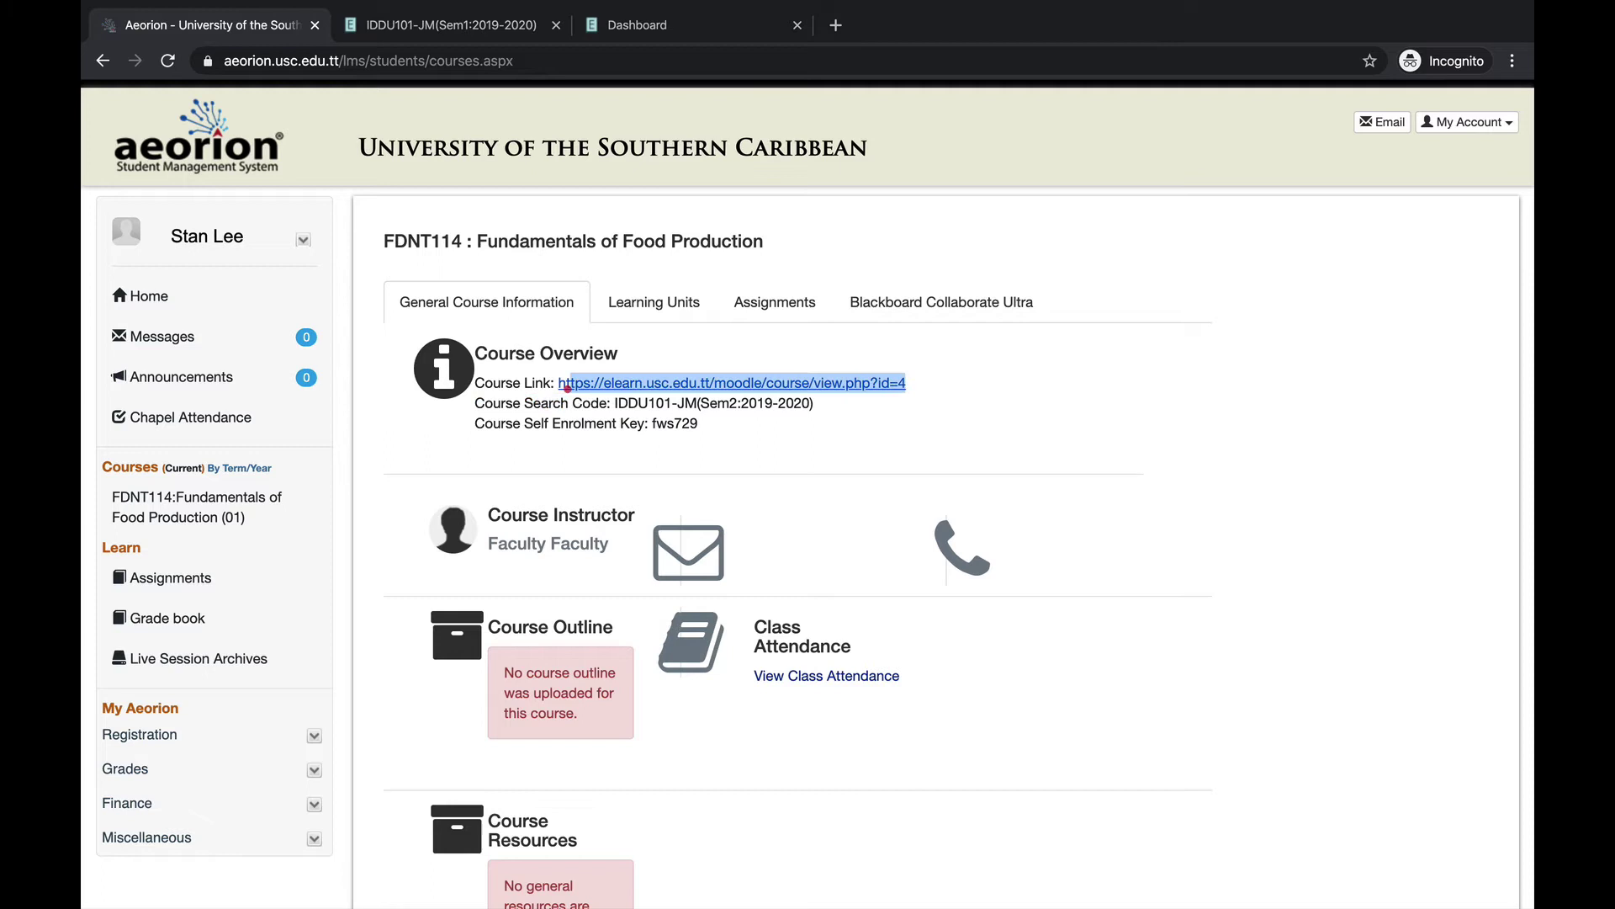
left_click_drag(610, 403, 556, 383)
right_click(580, 381)
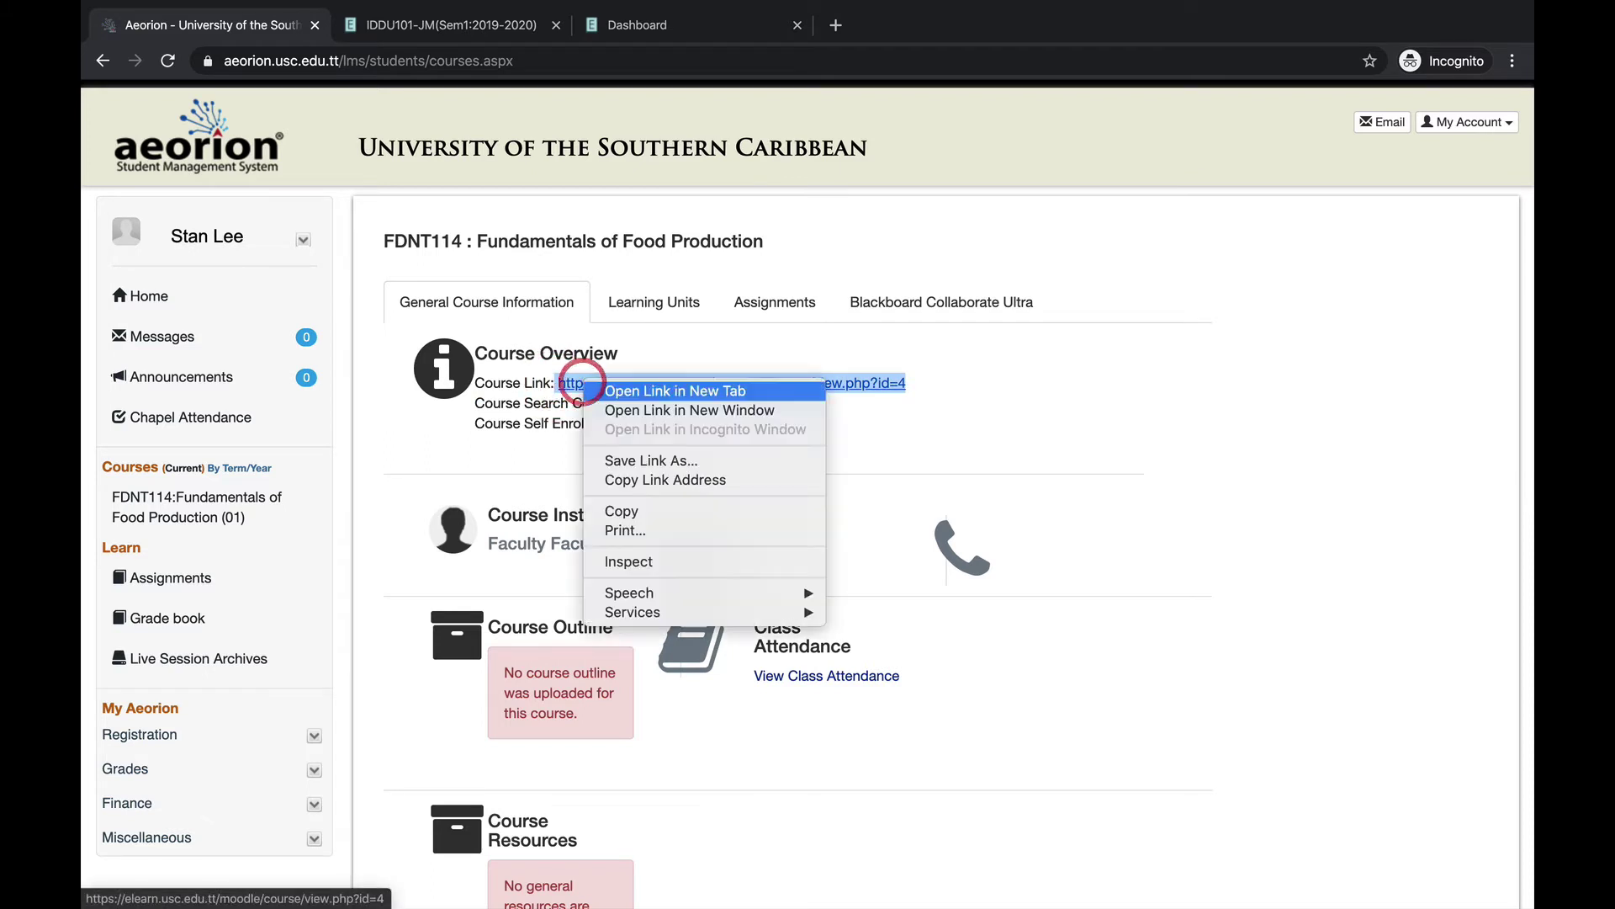
left_click(624, 511)
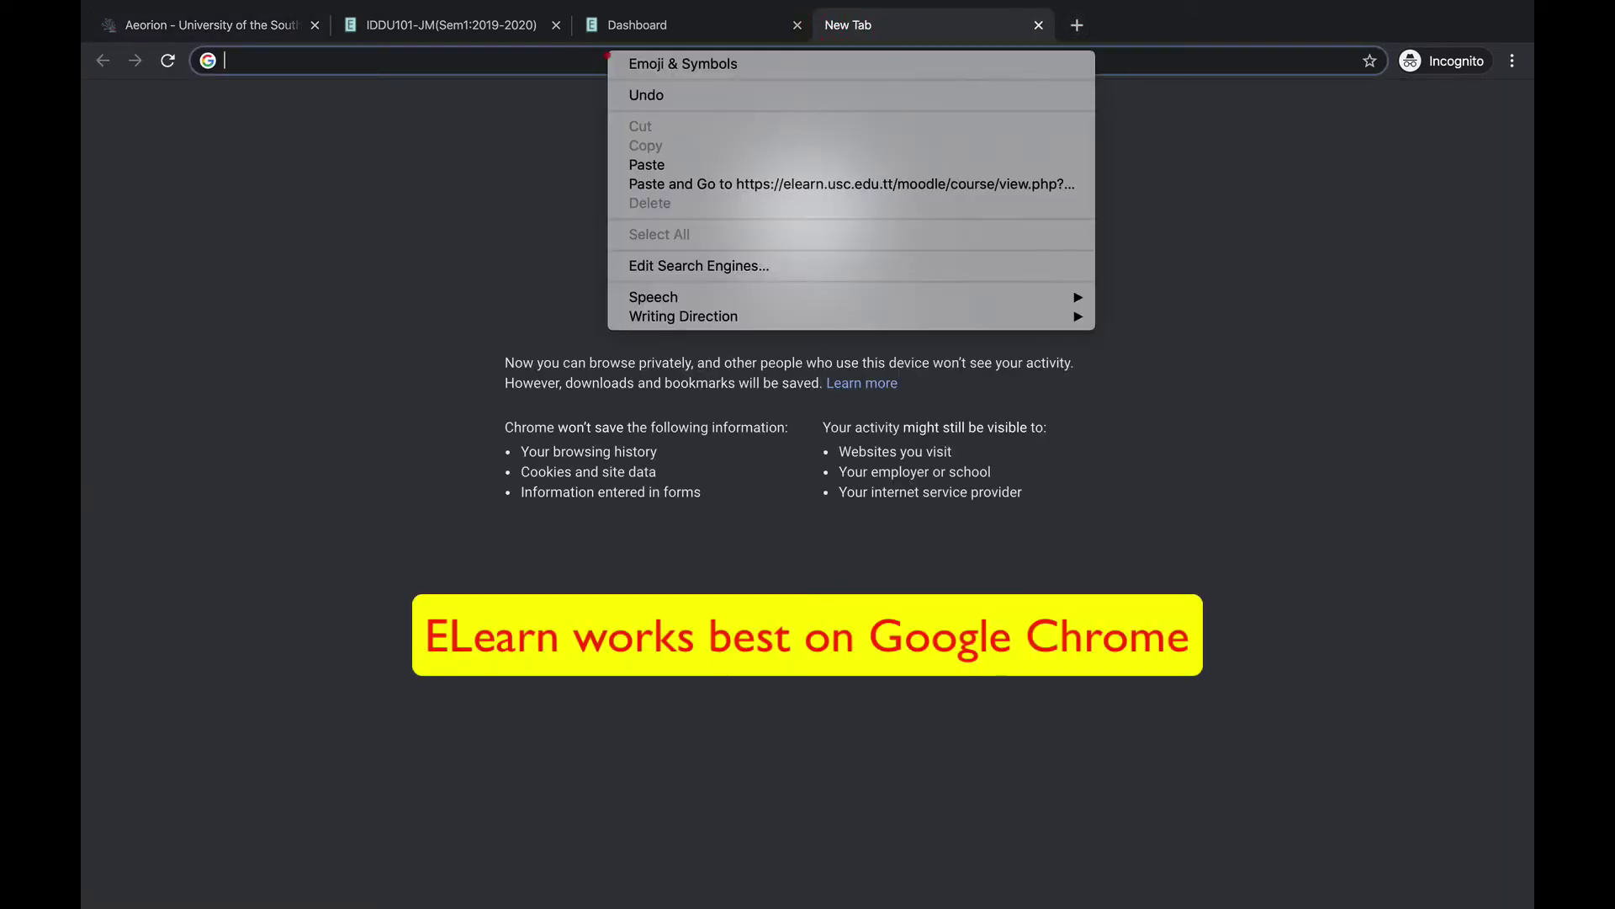
Paste the copied FDNT114 course URL into the address bar and load it
left_click(648, 164)
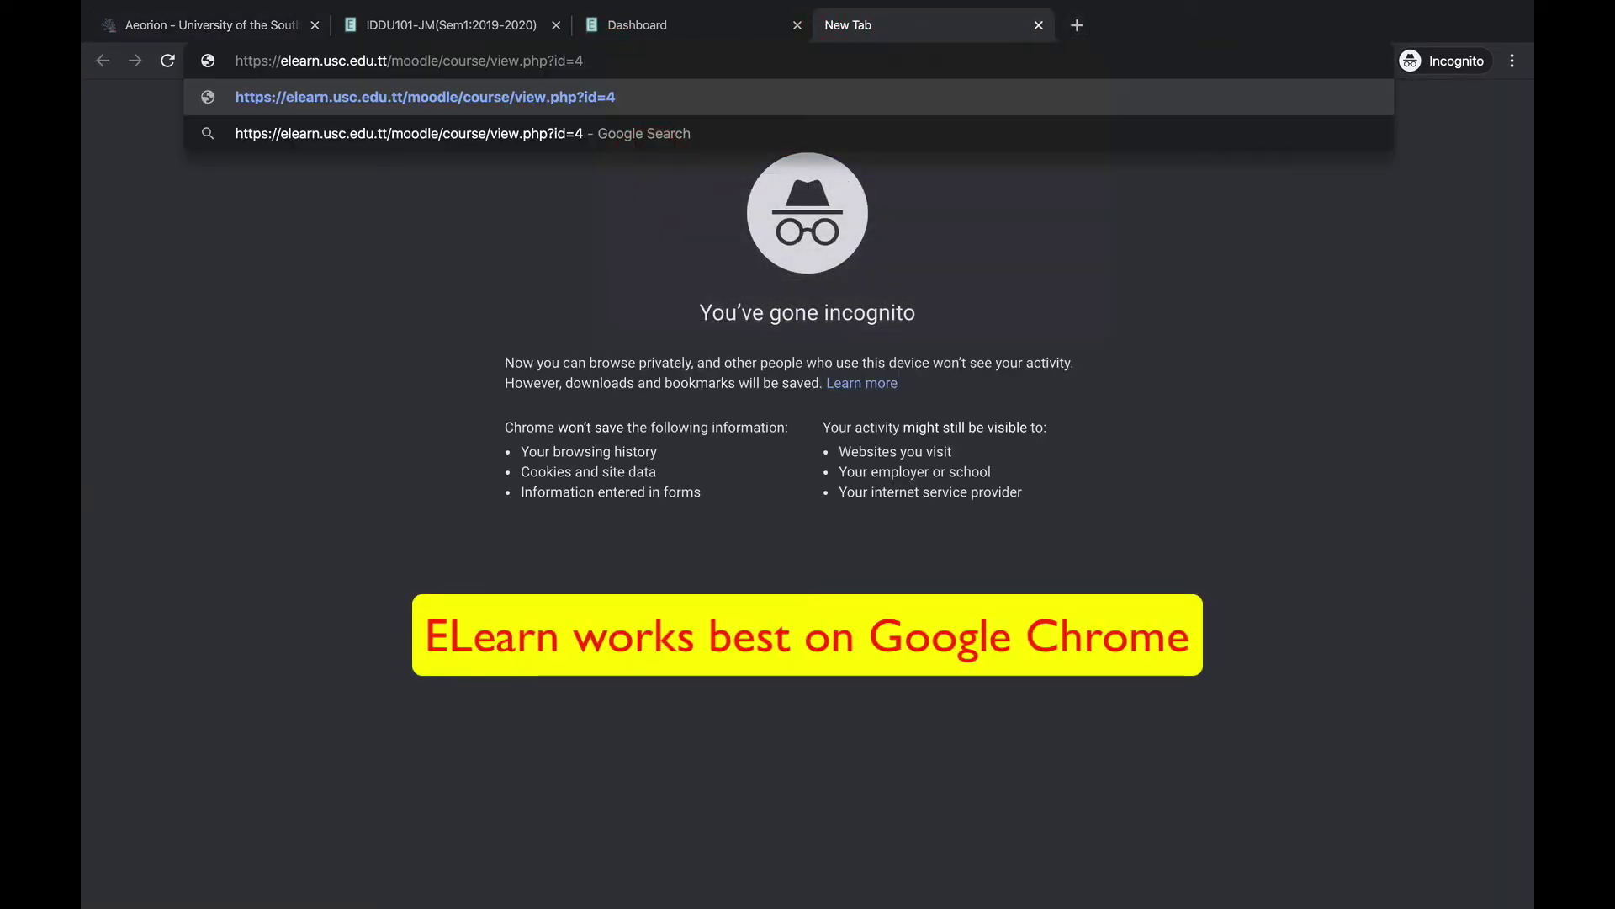
key("Return")
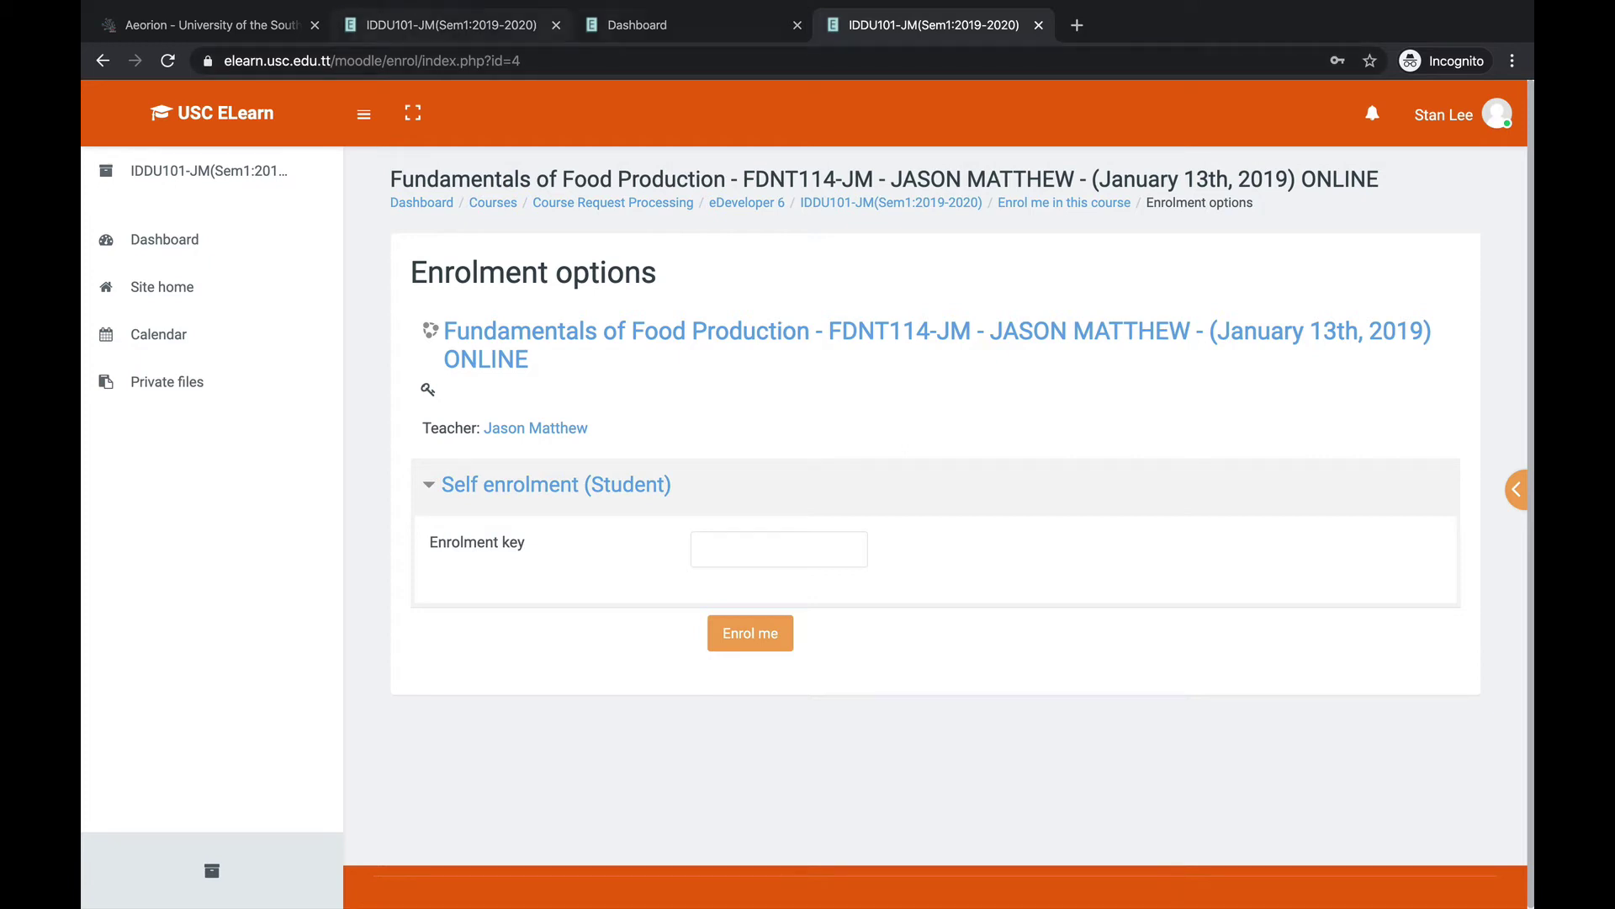
Go from the empty eLearn dashboard to the Course Archive catalogue
left_click(638, 26)
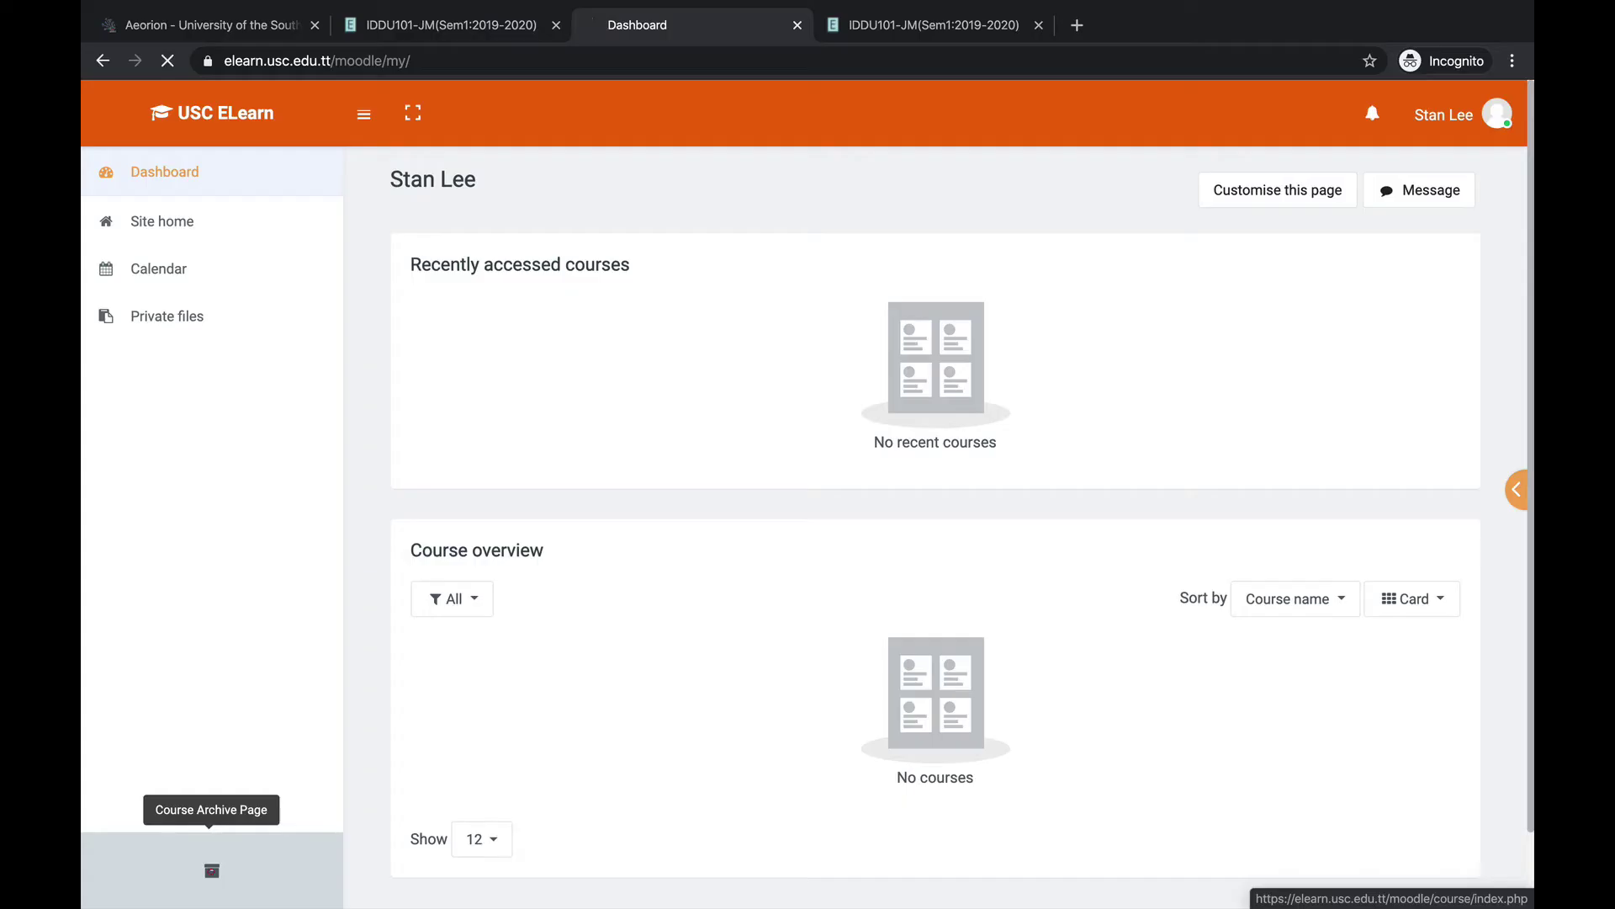
left_click(212, 870)
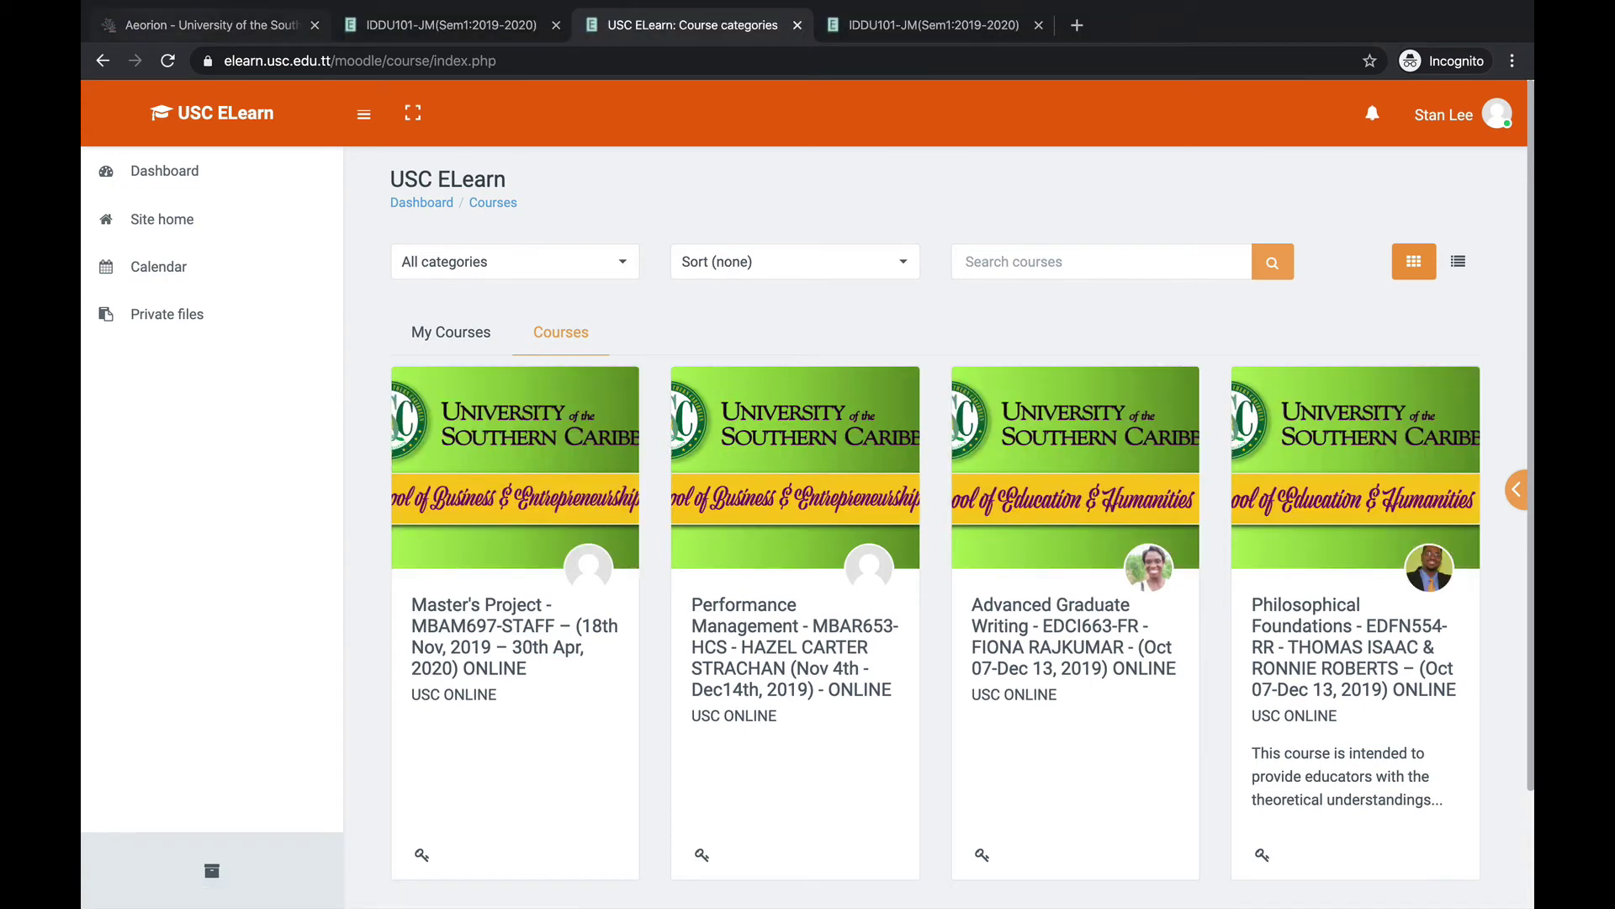
Search the eLearn catalogue for 'Fundamentals of food production' and scroll to the FDNT114 results
left_click(169, 26)
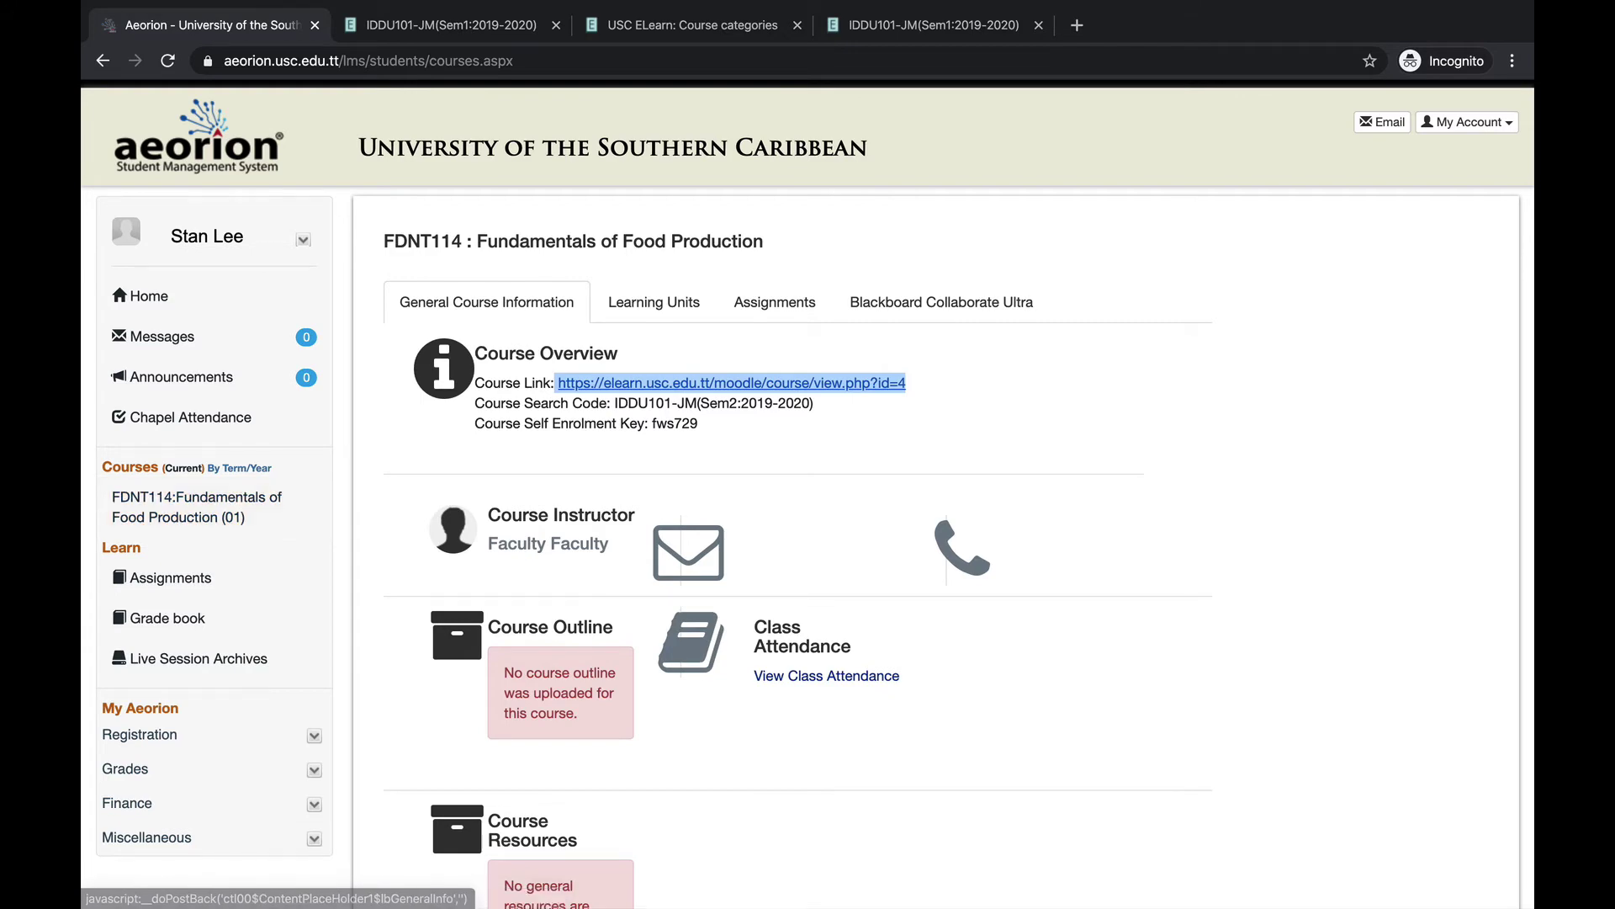
left_click(652, 25)
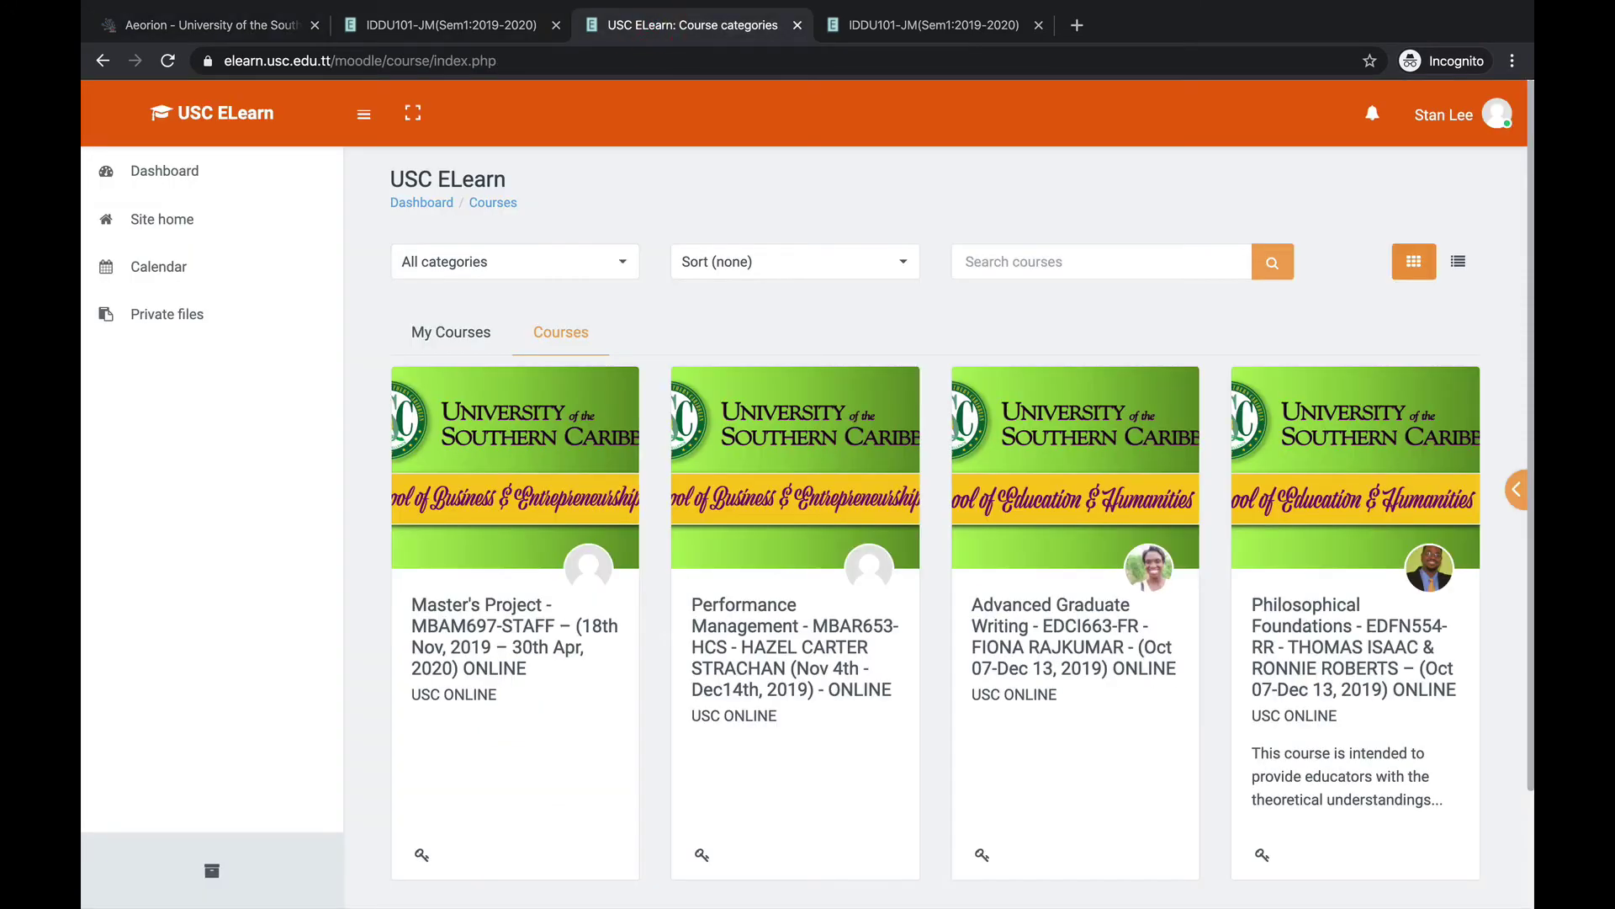
left_click(993, 261)
type("Fun")
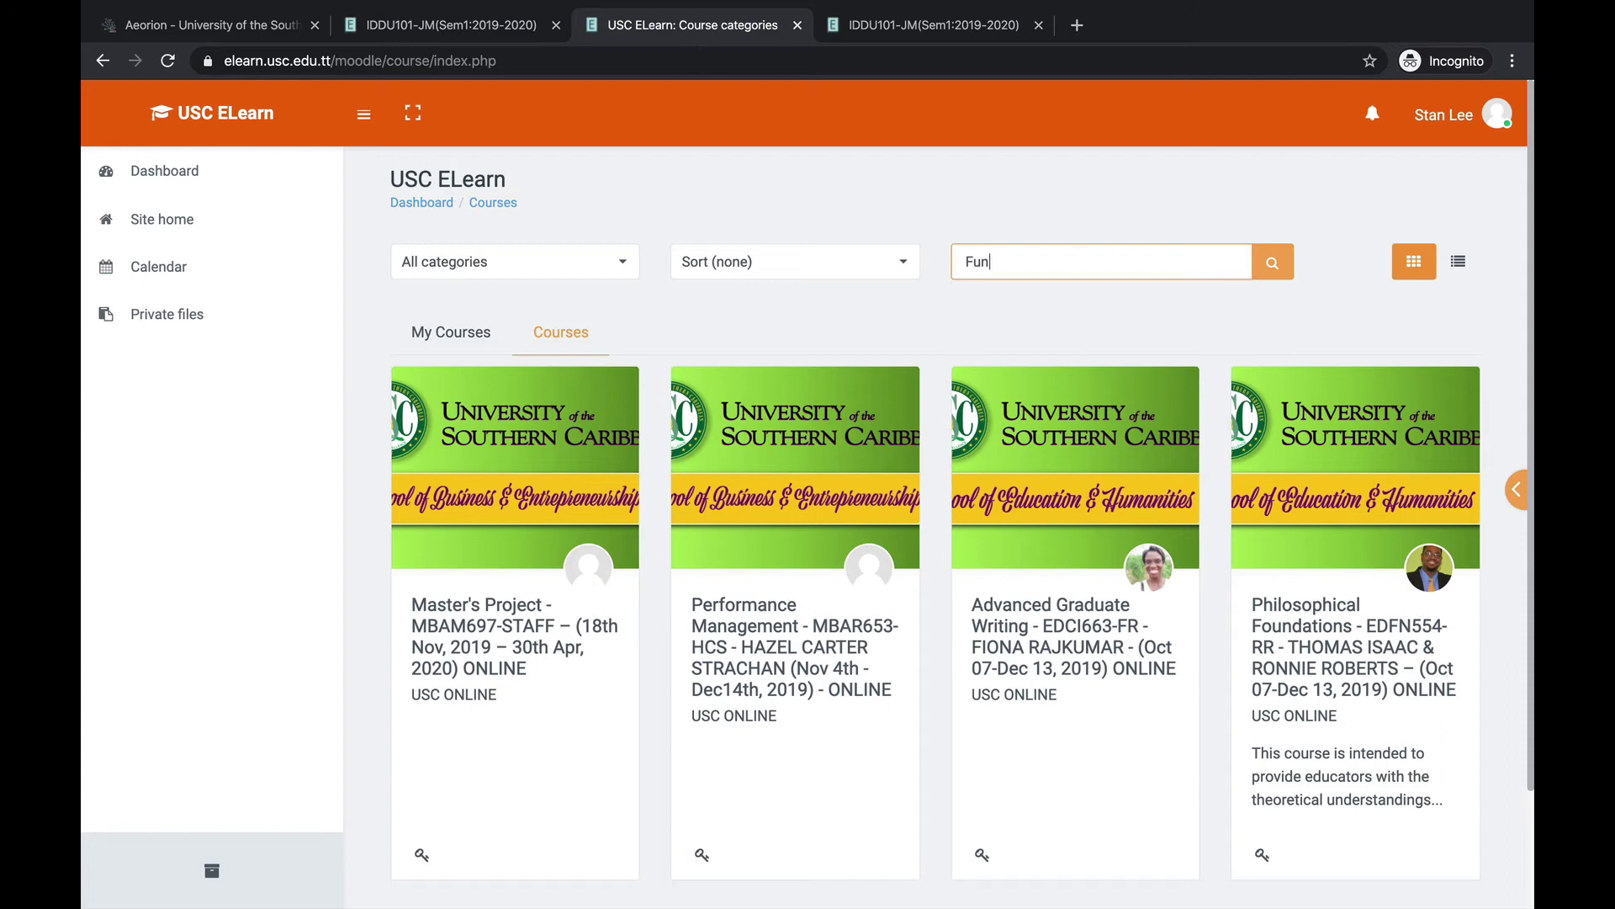
type("dam")
type("entals of ")
type("food ")
type("production")
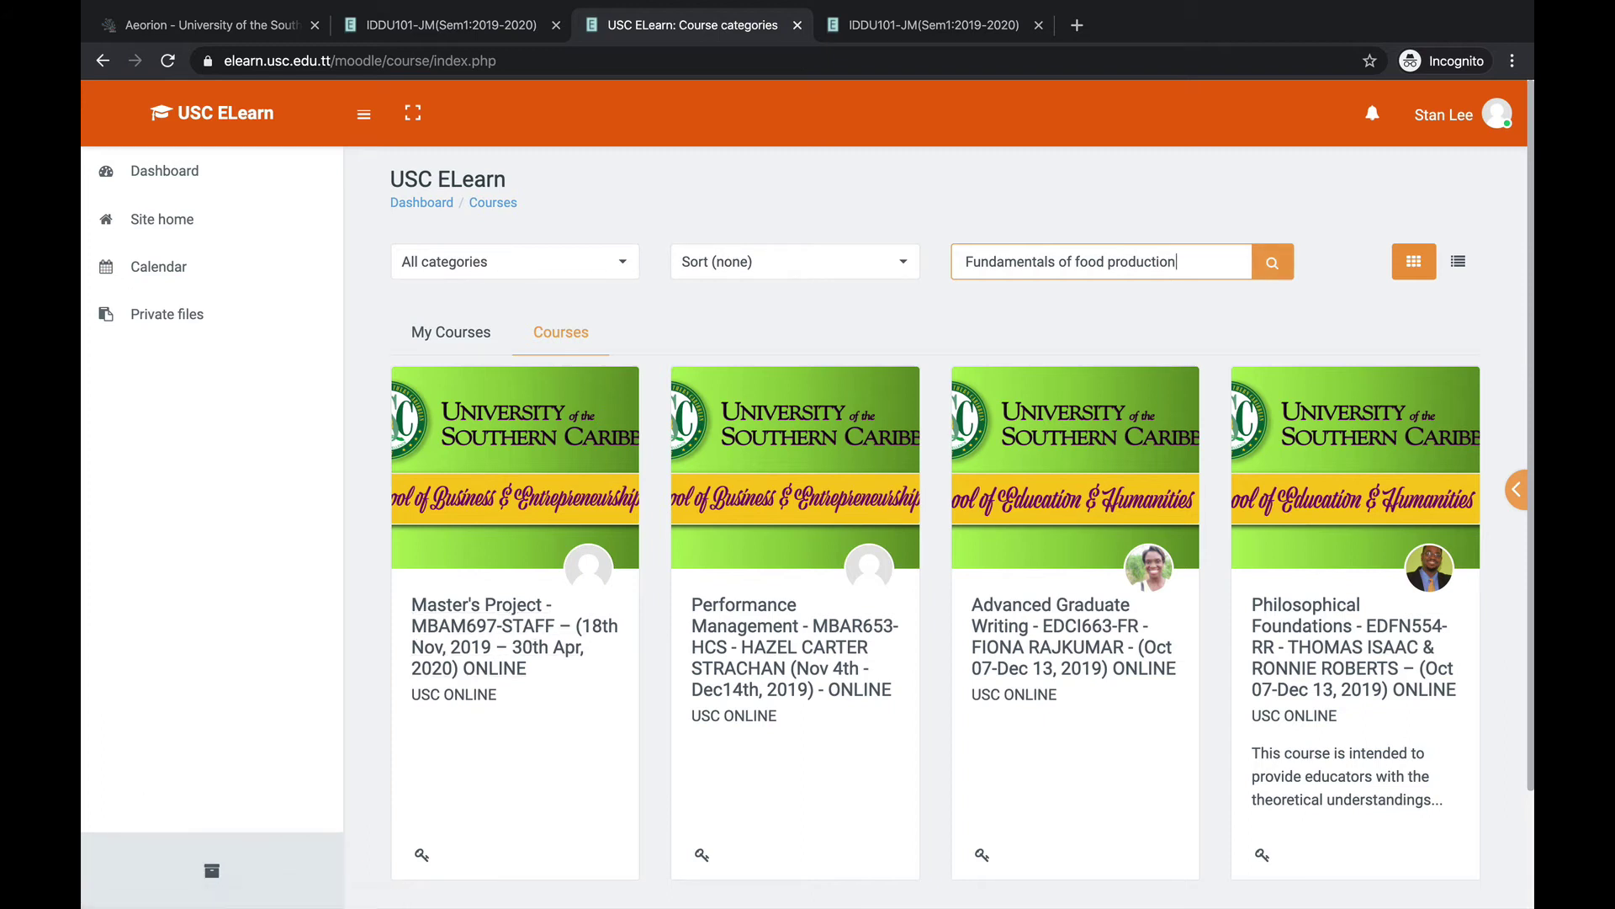
left_click(1272, 263)
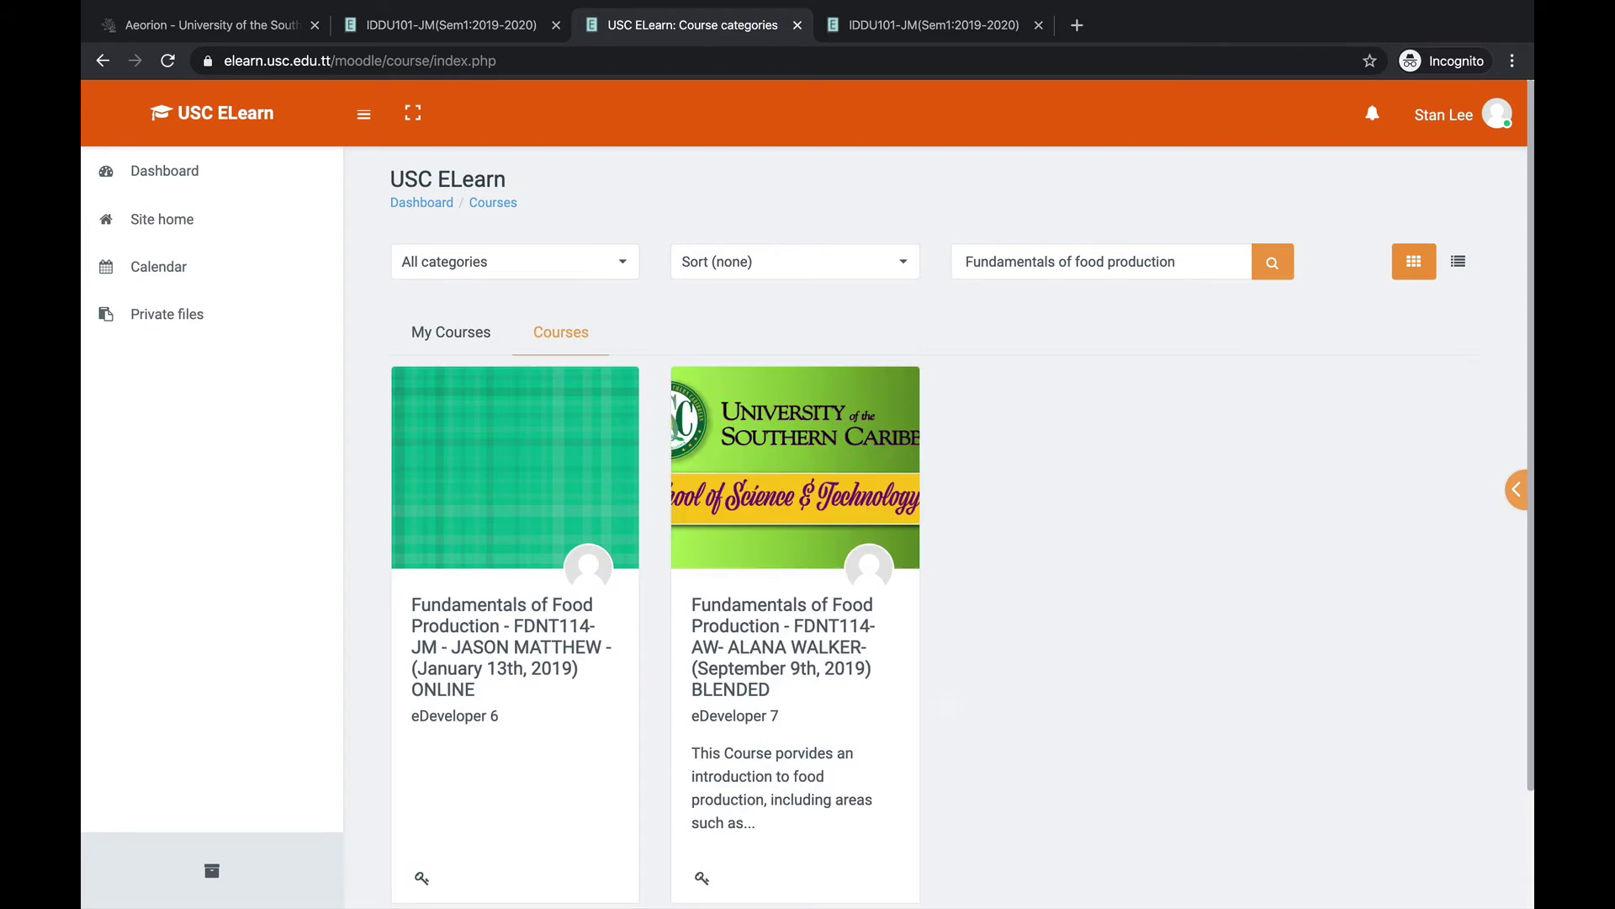
left_click(1189, 260)
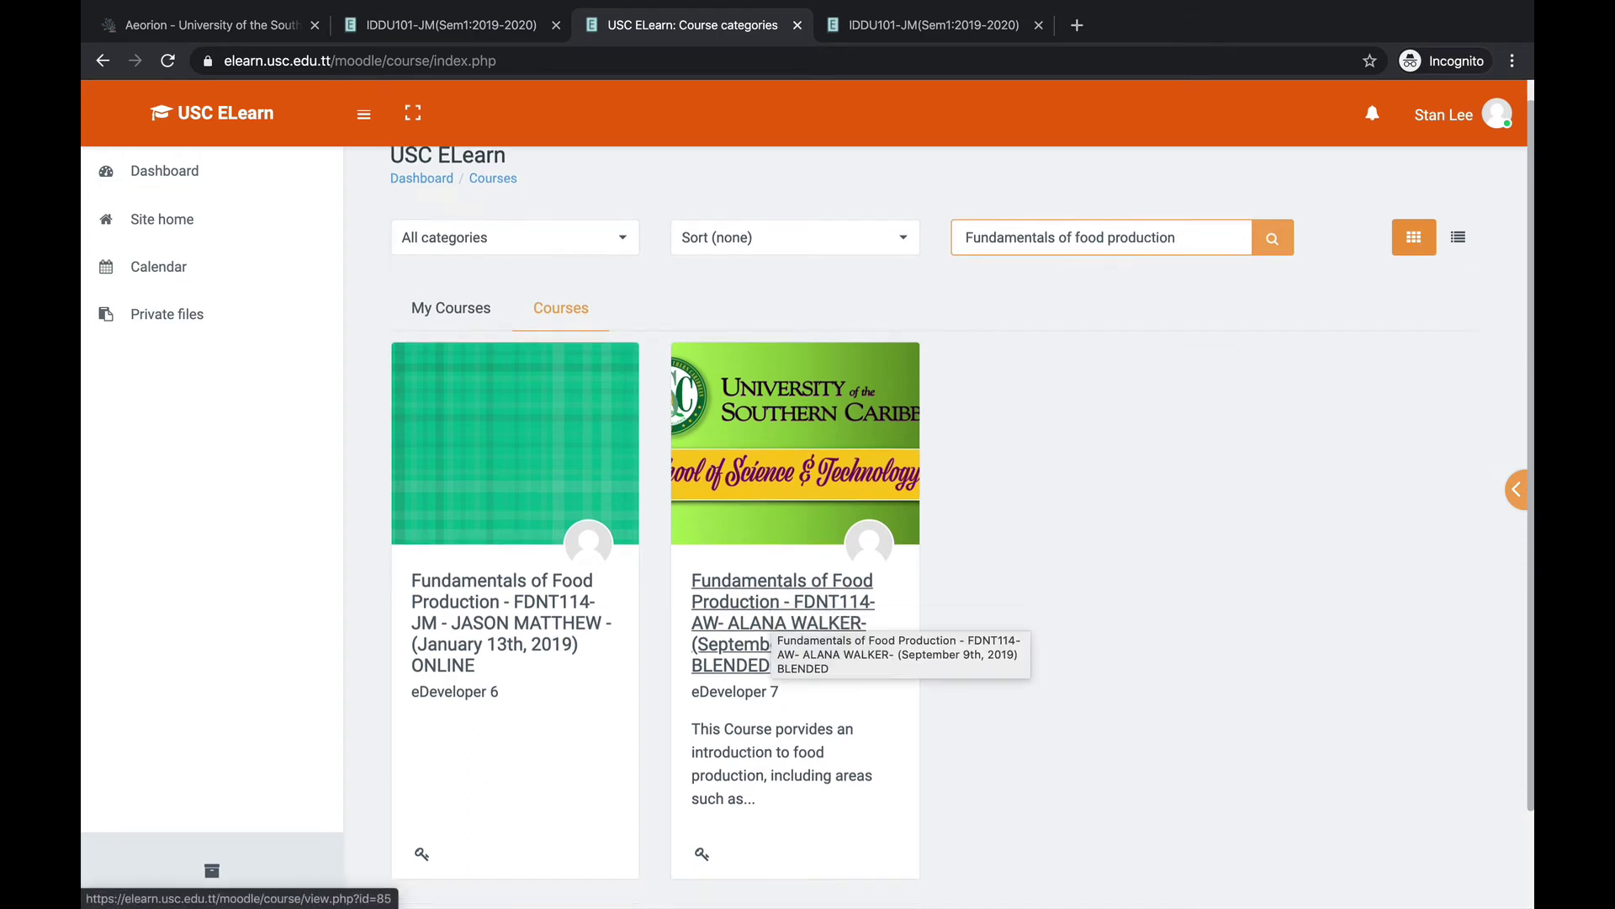
scroll(875, 639, "down", 3)
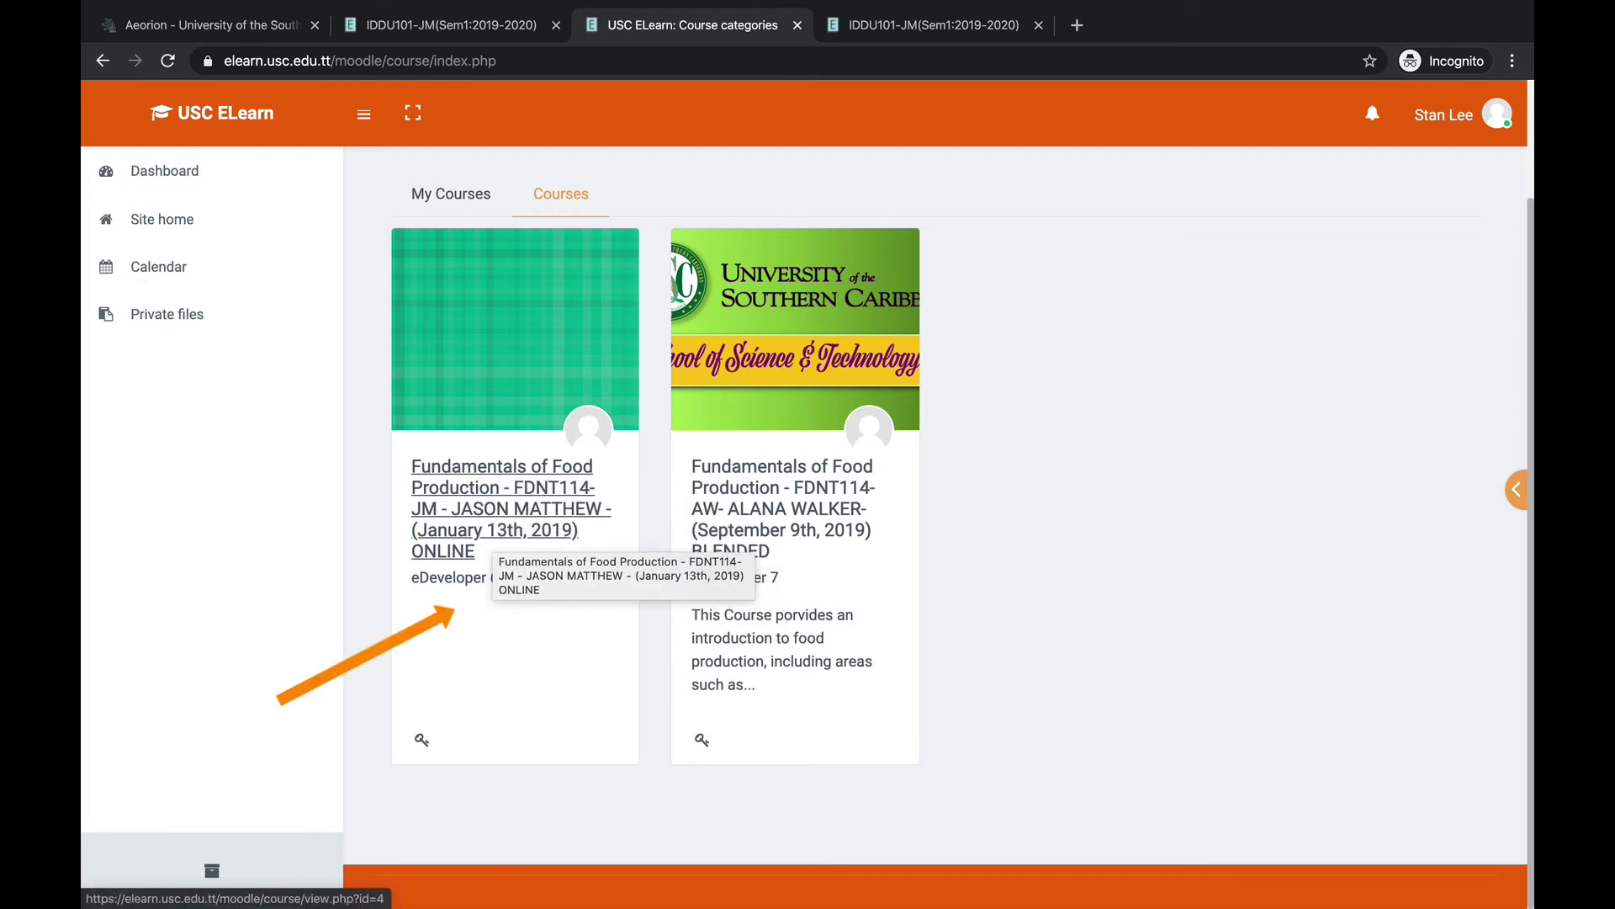
Open the FDNT114-JM online enrolment options, then return to Aeorion's FDNT114 page
left_click(486, 470)
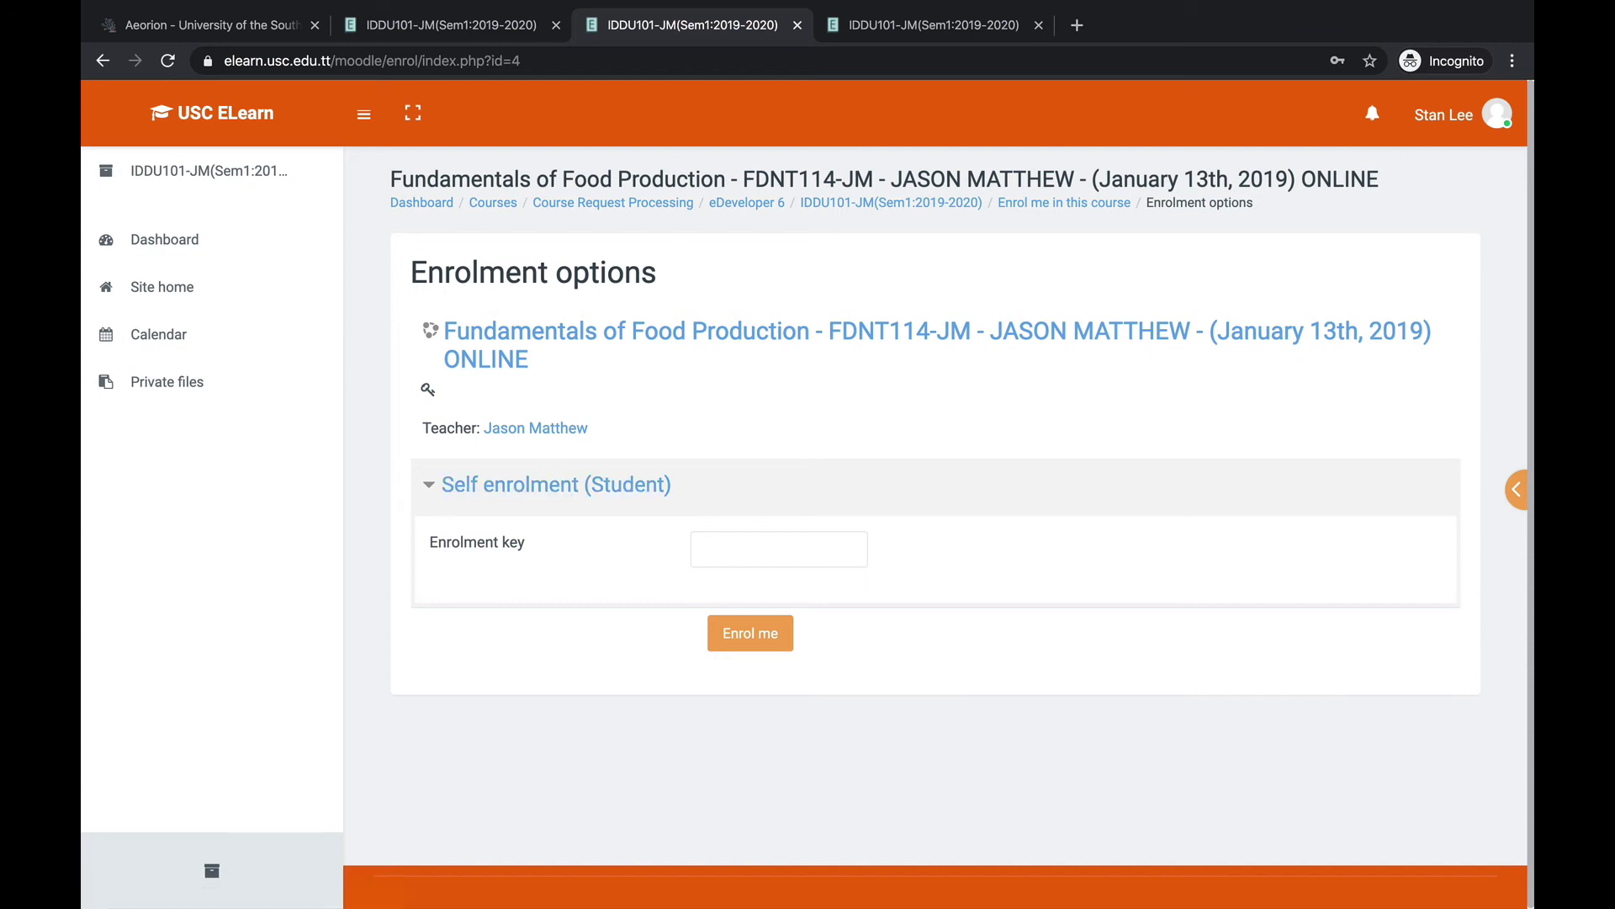
left_click(221, 25)
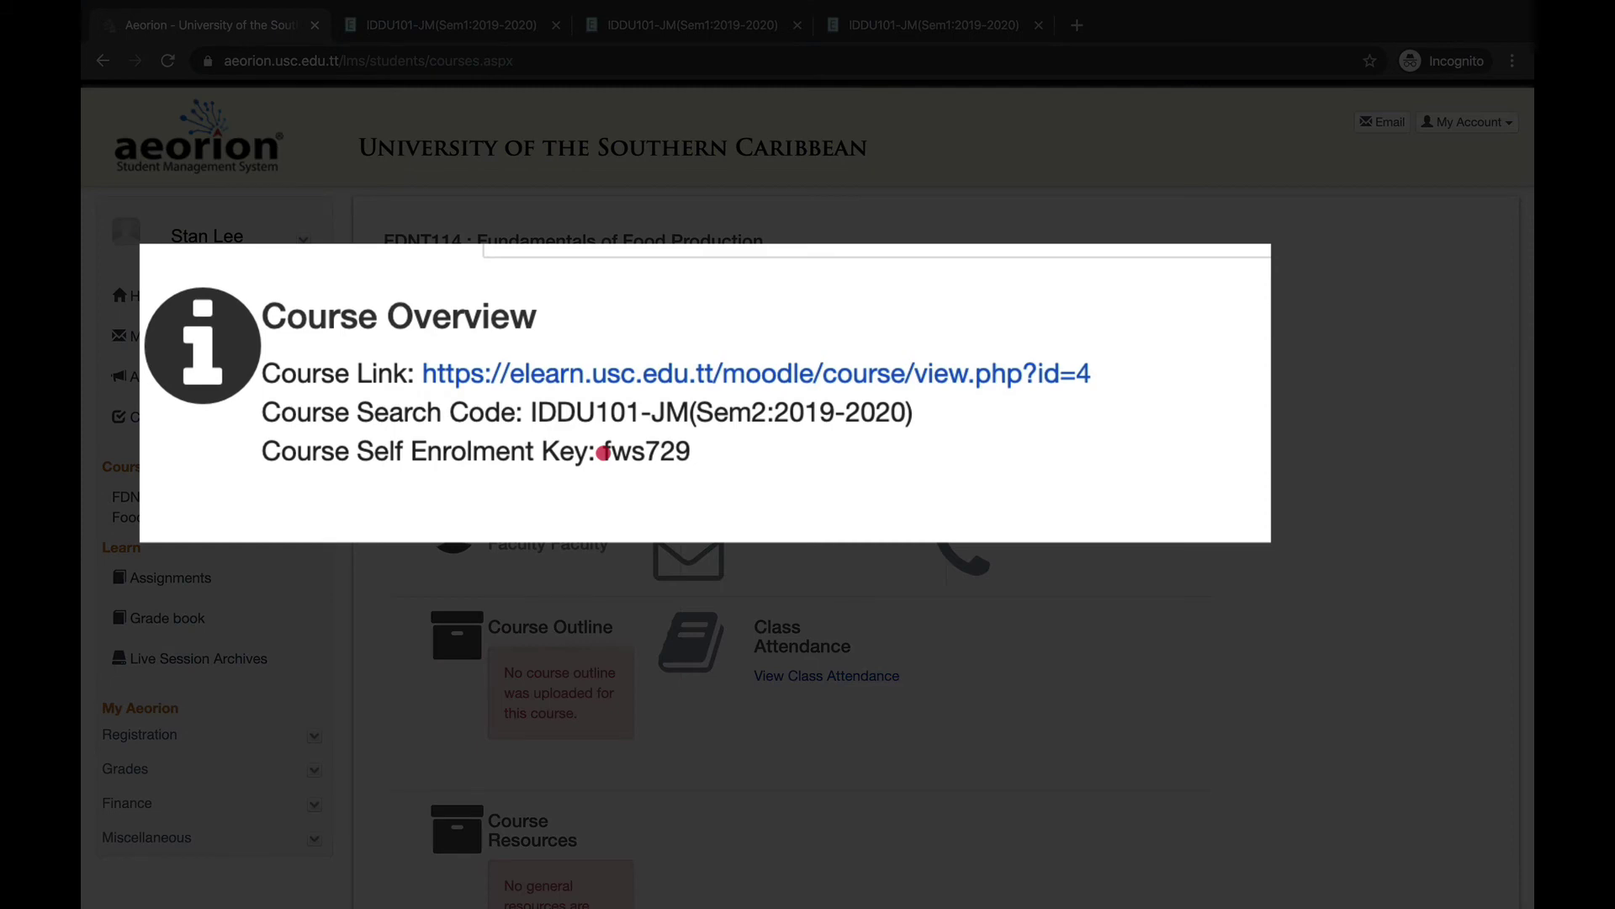
mouse_move(653, 424)
left_mouse_down()
mouse_move(690, 423)
mouse_move(694, 450)
left_mouse_up()
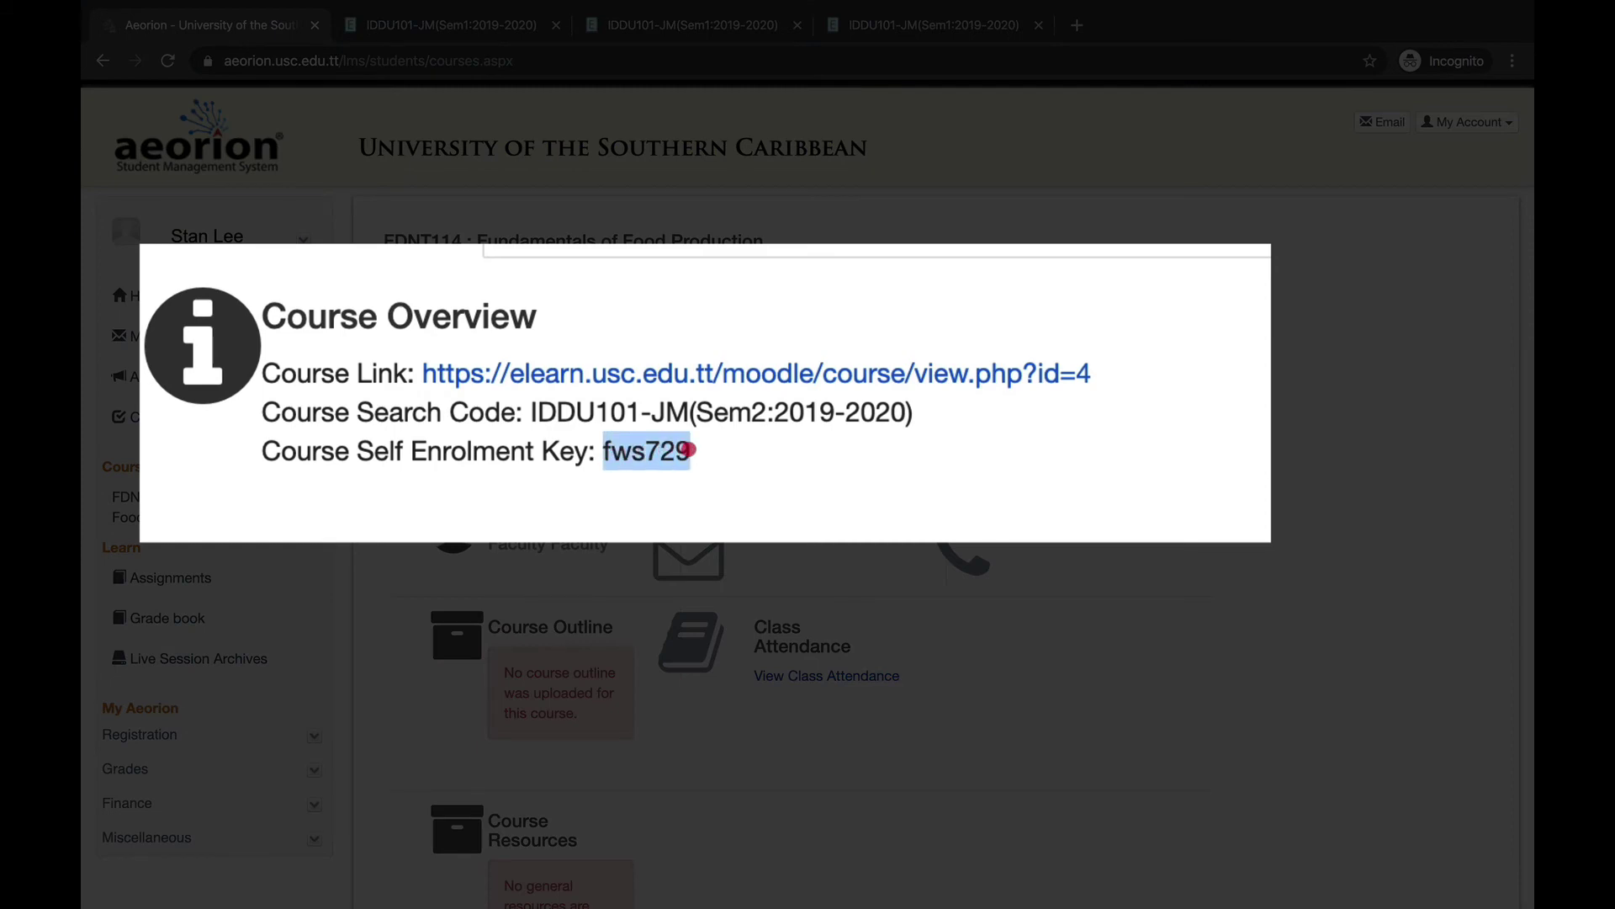
right_click(691, 452)
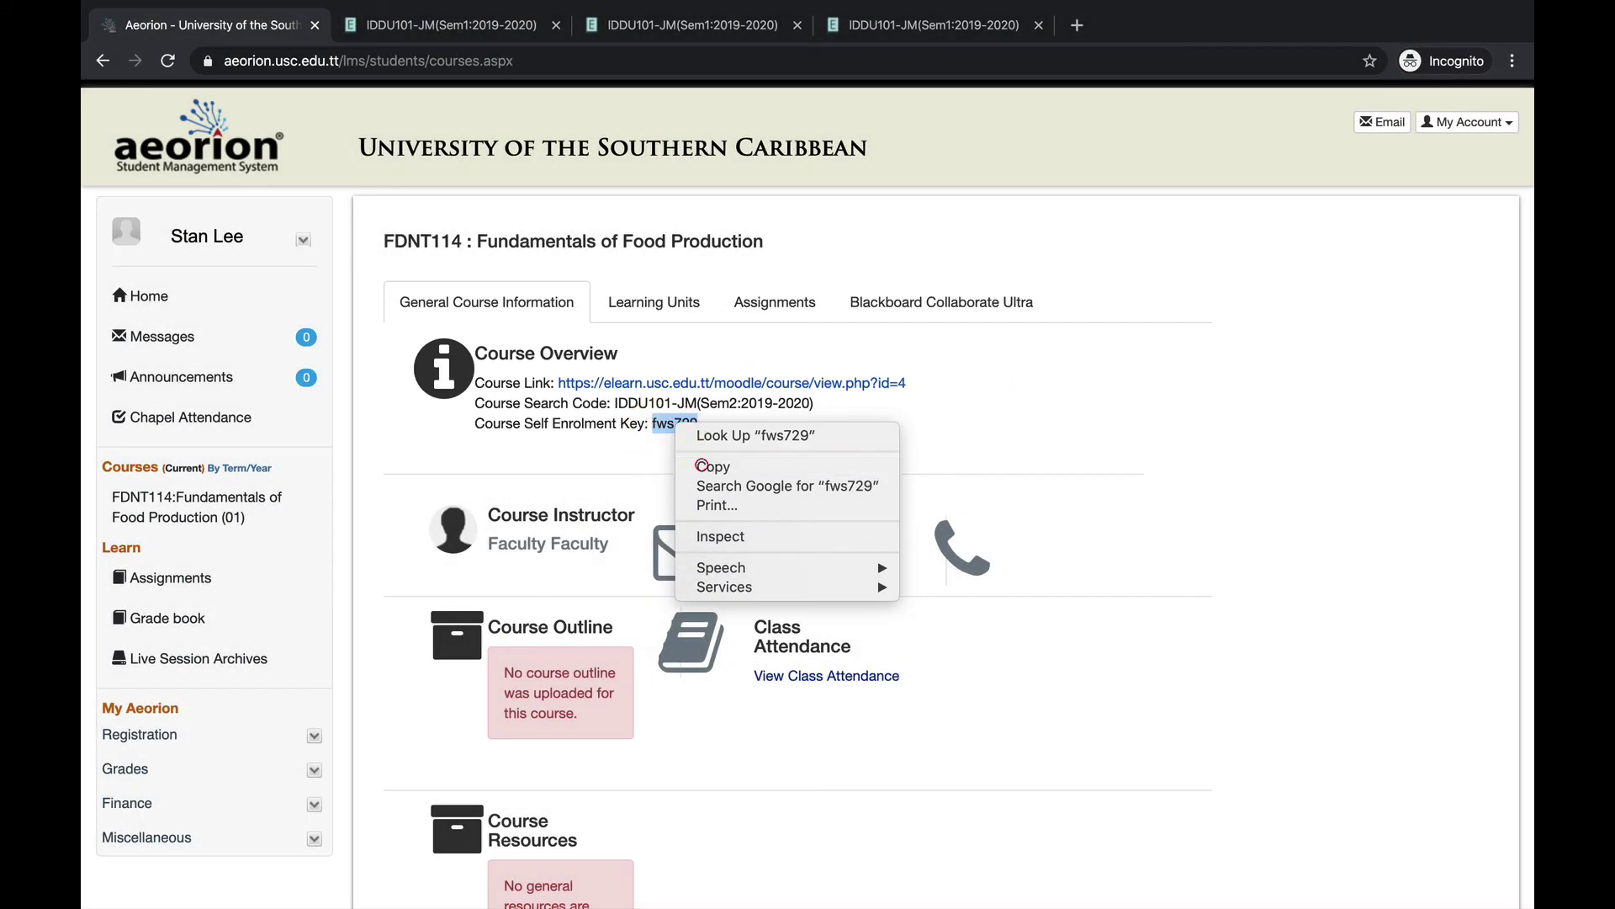
left_click(706, 467)
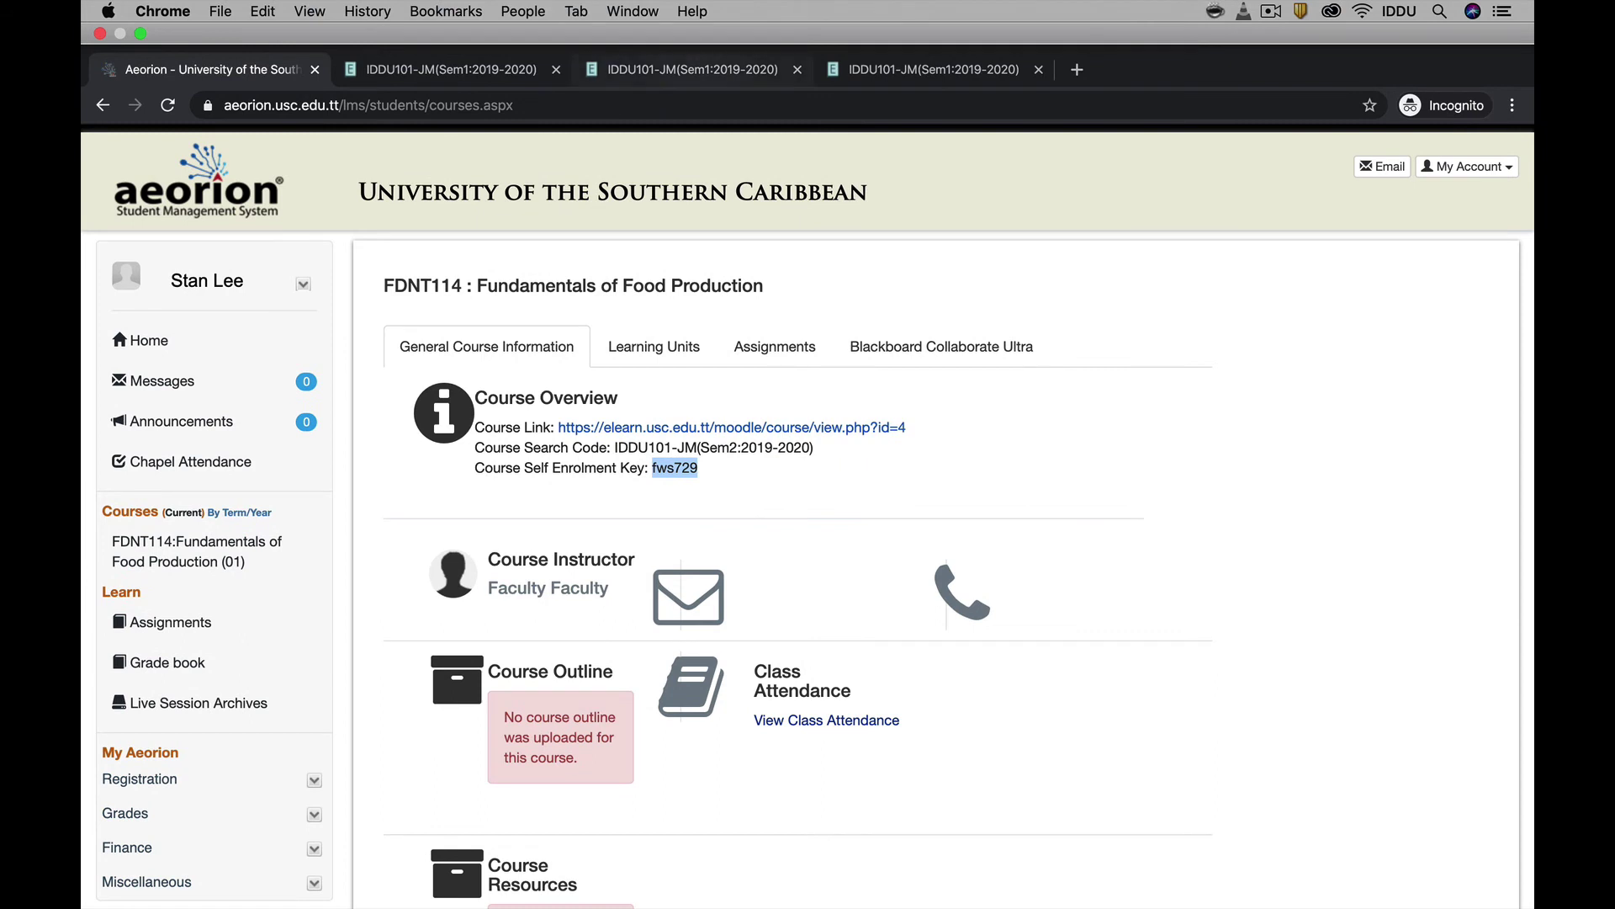
left_click(692, 24)
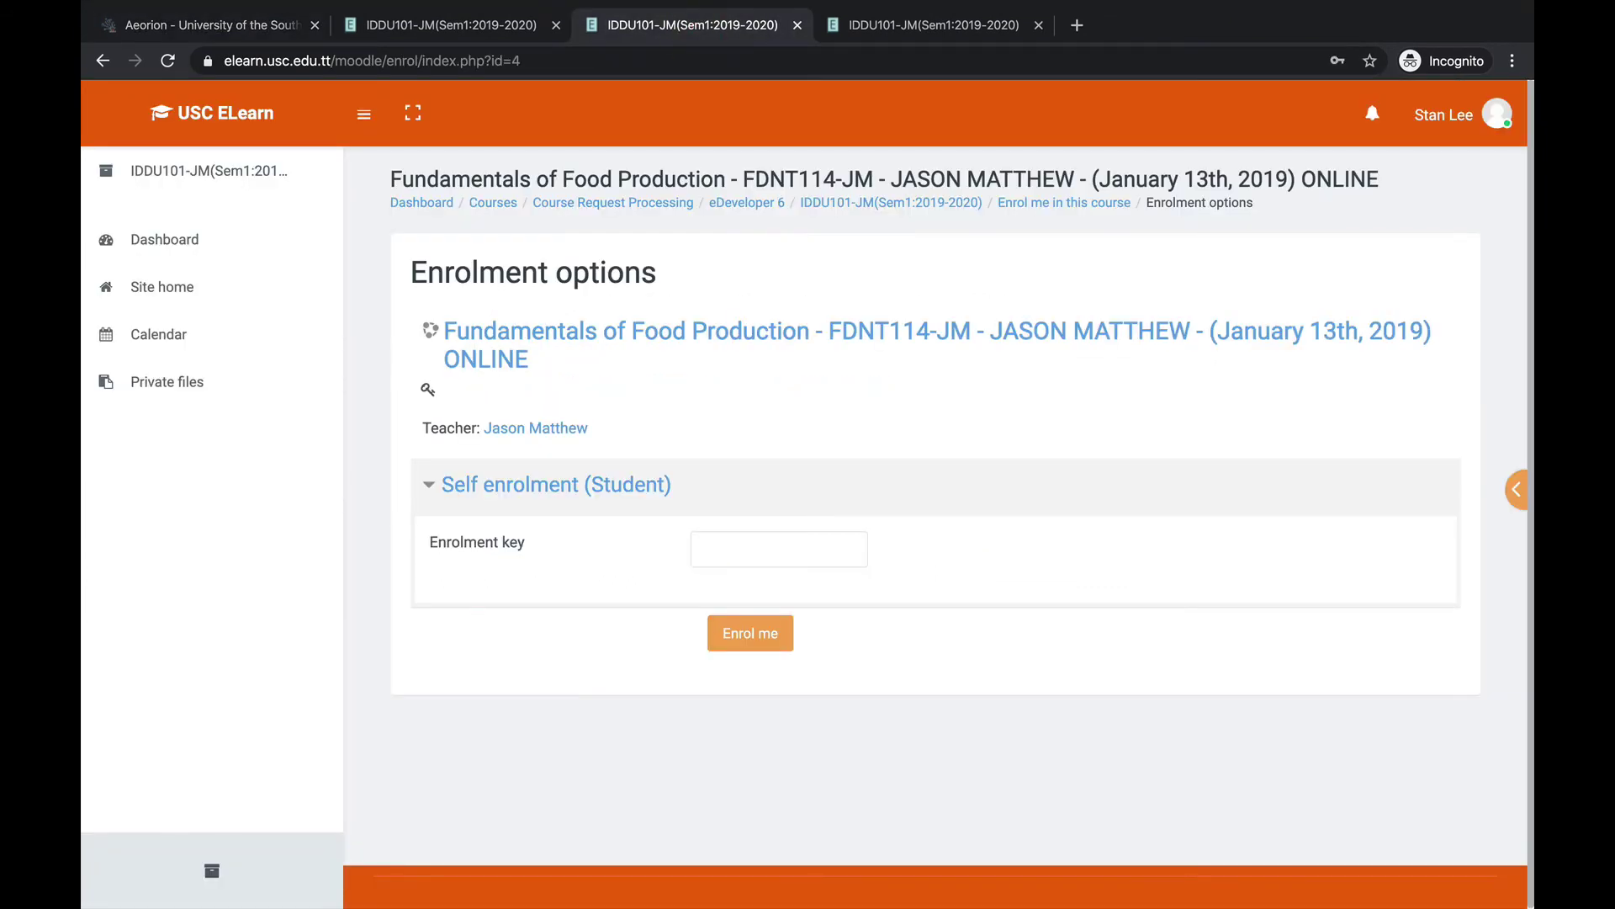
left_click(713, 548)
left_click(714, 548)
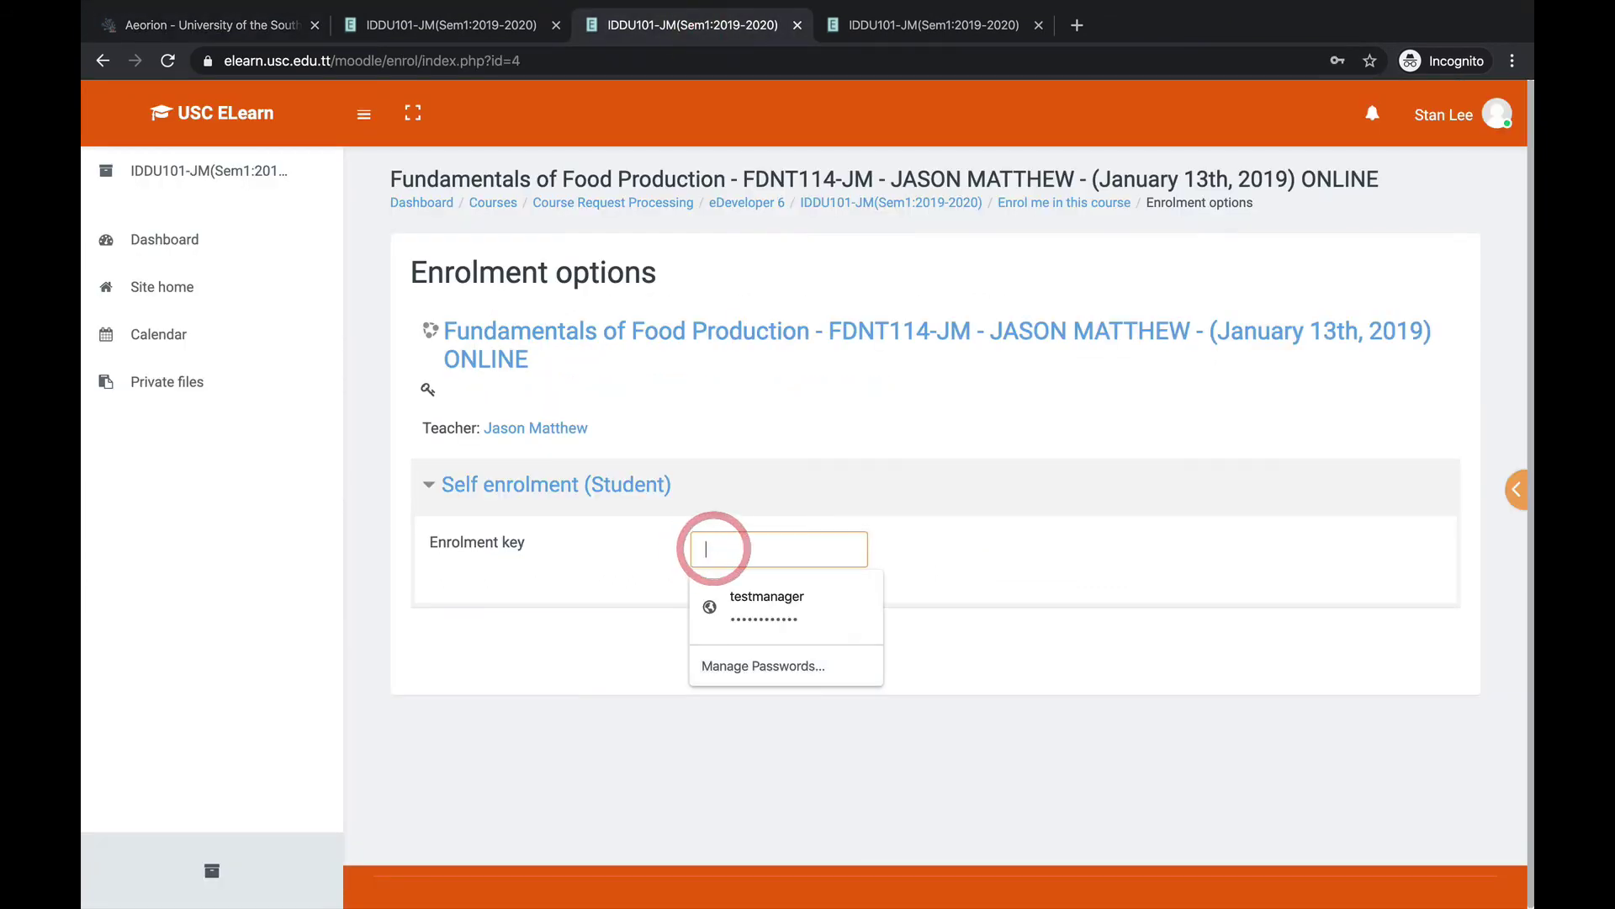
key("ctrl+v")
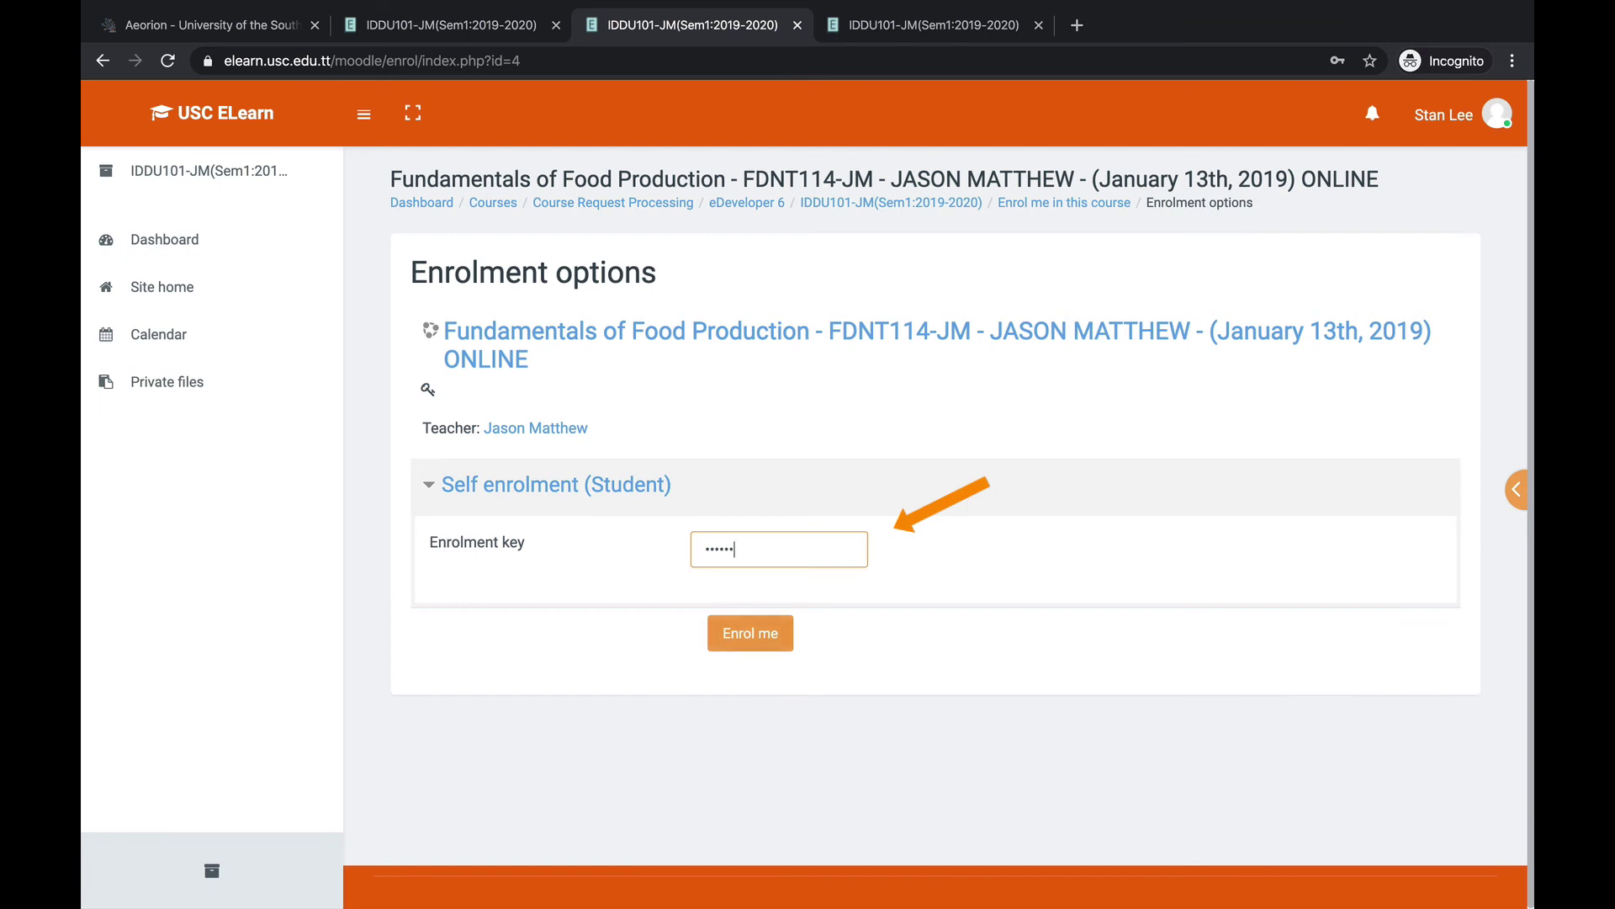
left_click(744, 633)
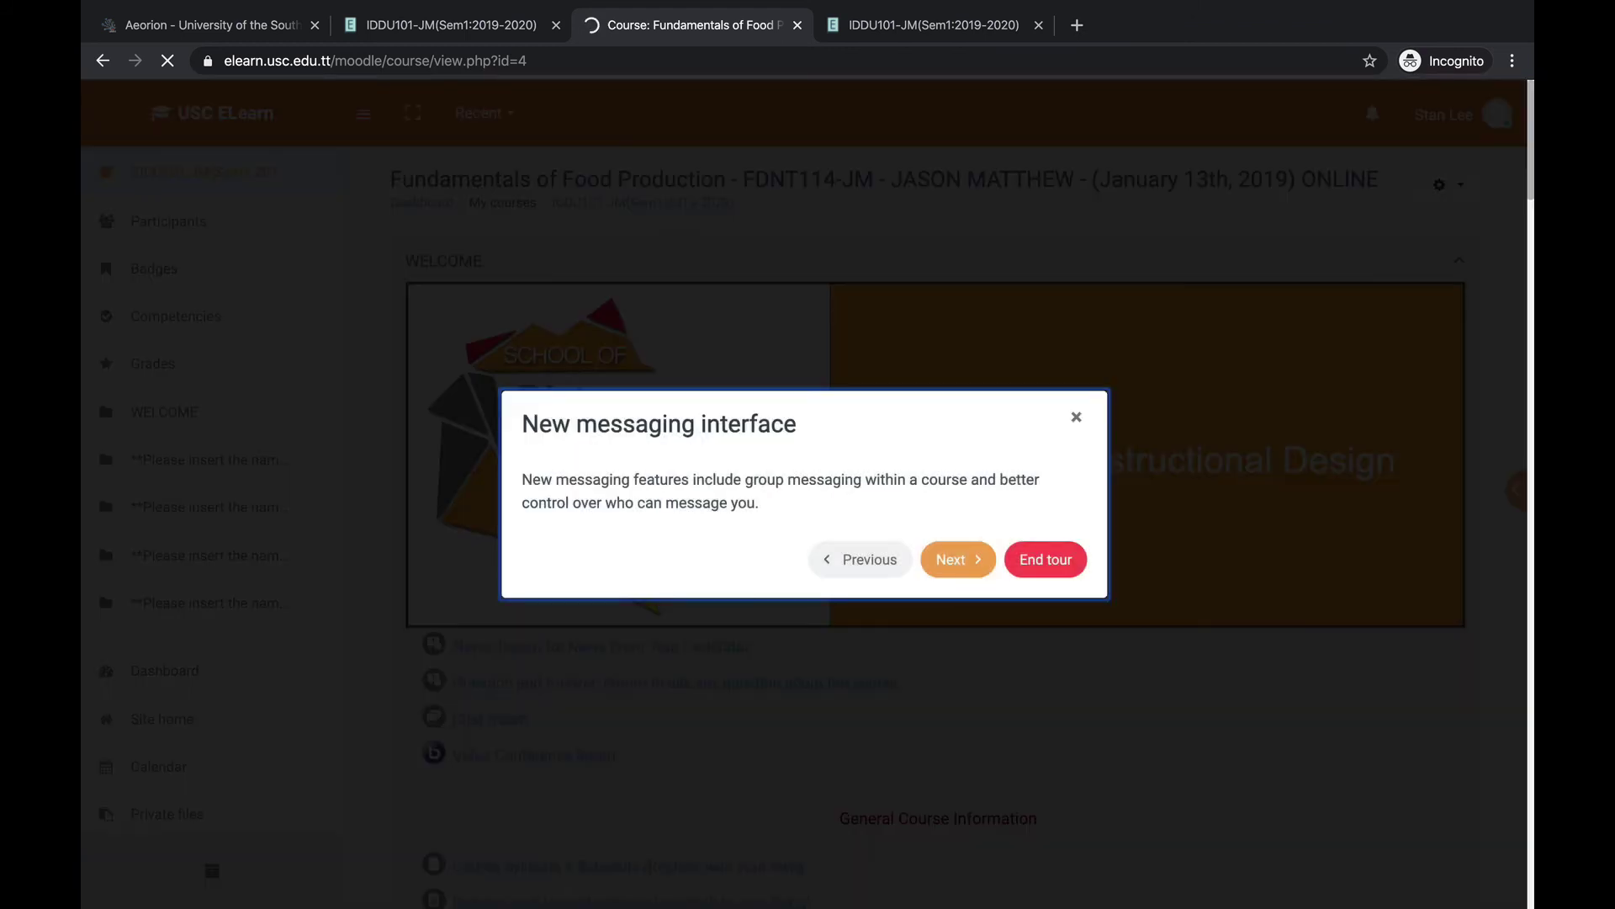
left_click(1046, 560)
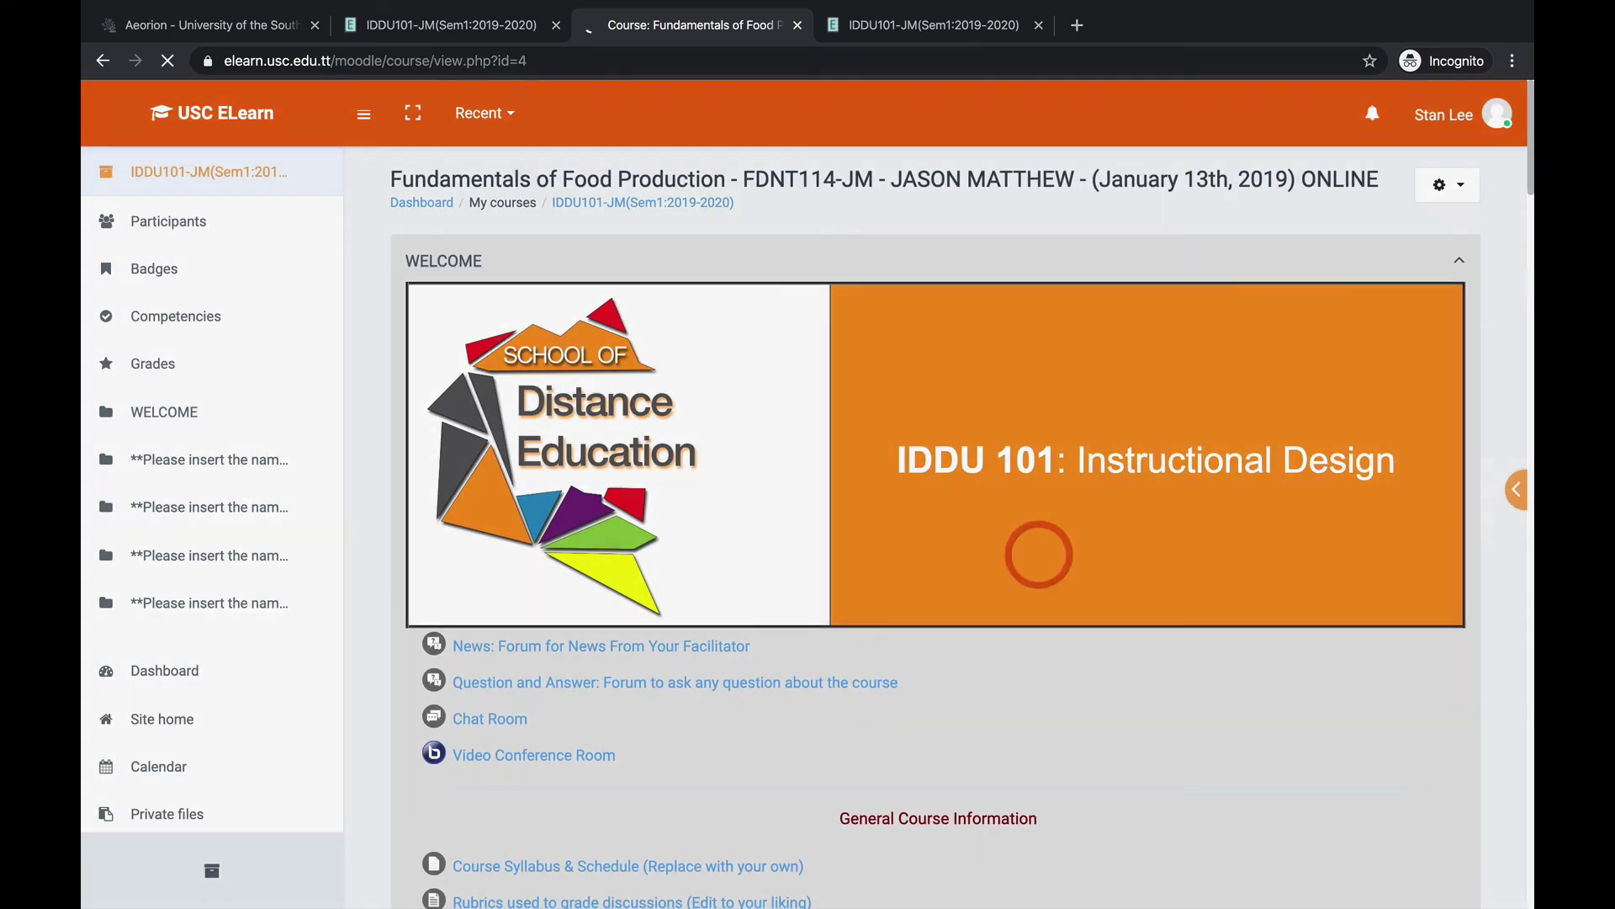